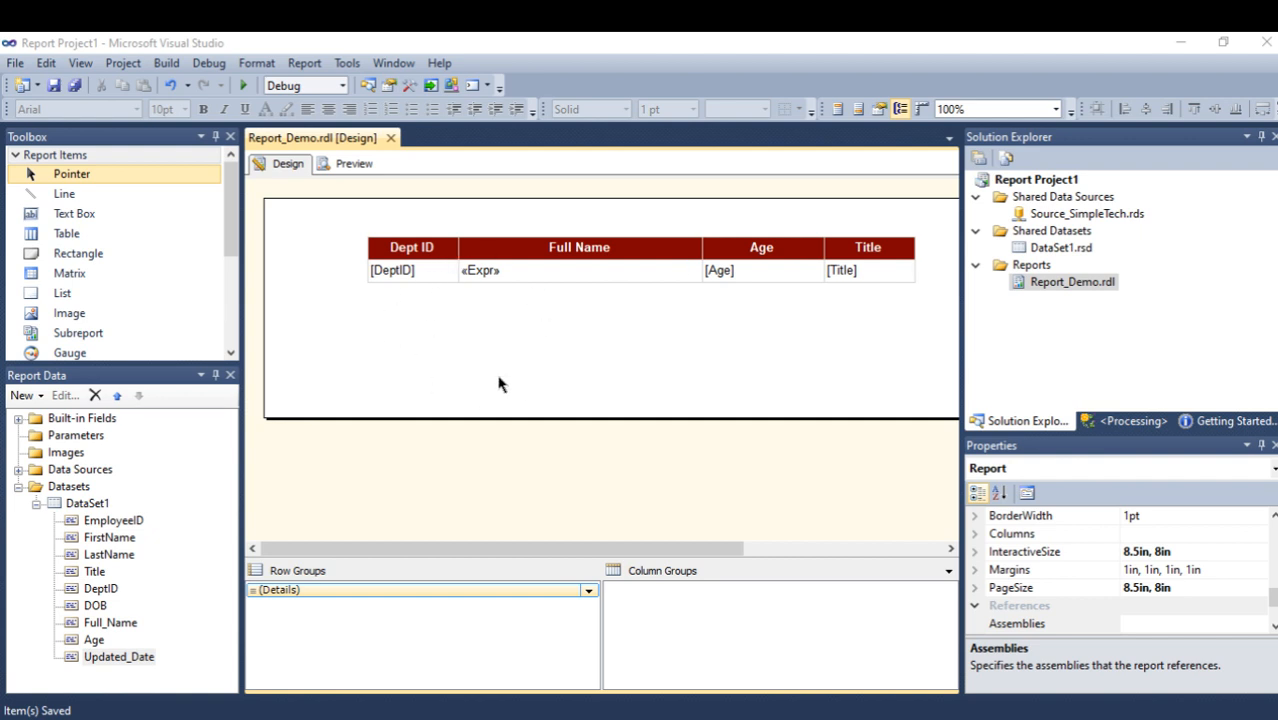
Preview the report and set its page height to 2in, keeping the Custom paper size, in the report properties.
left_click(351, 166)
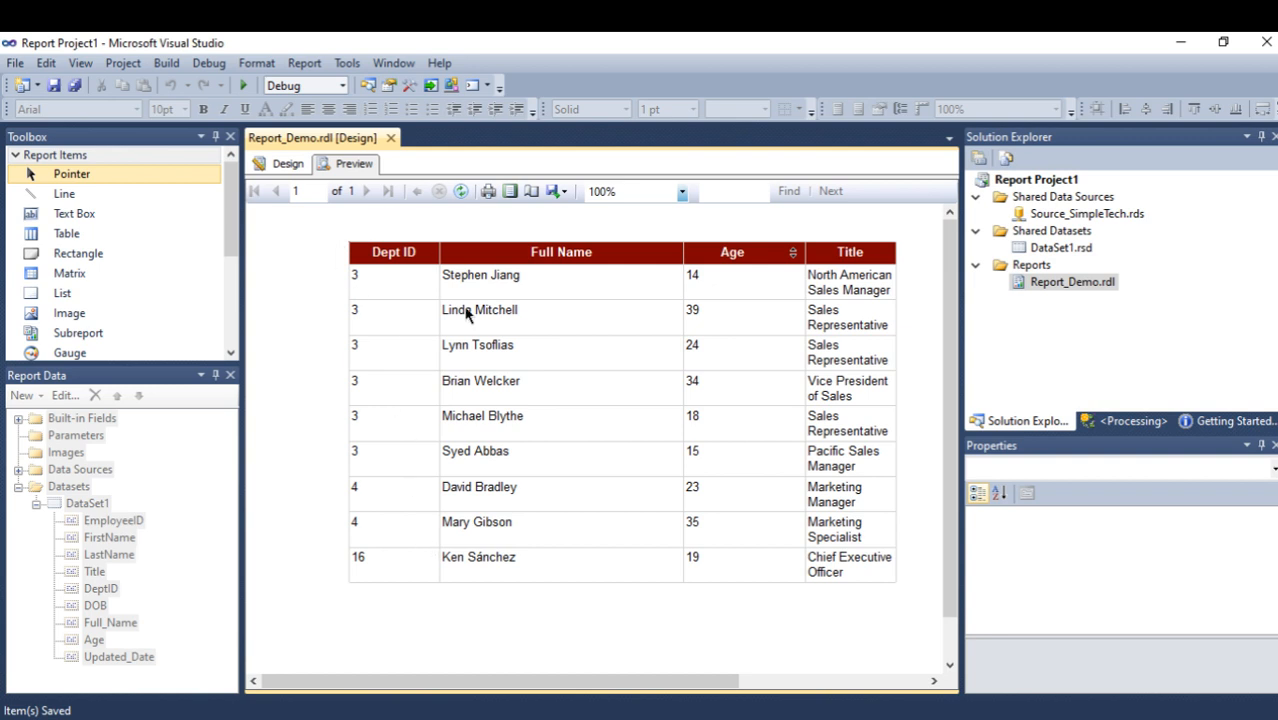
left_click(274, 166)
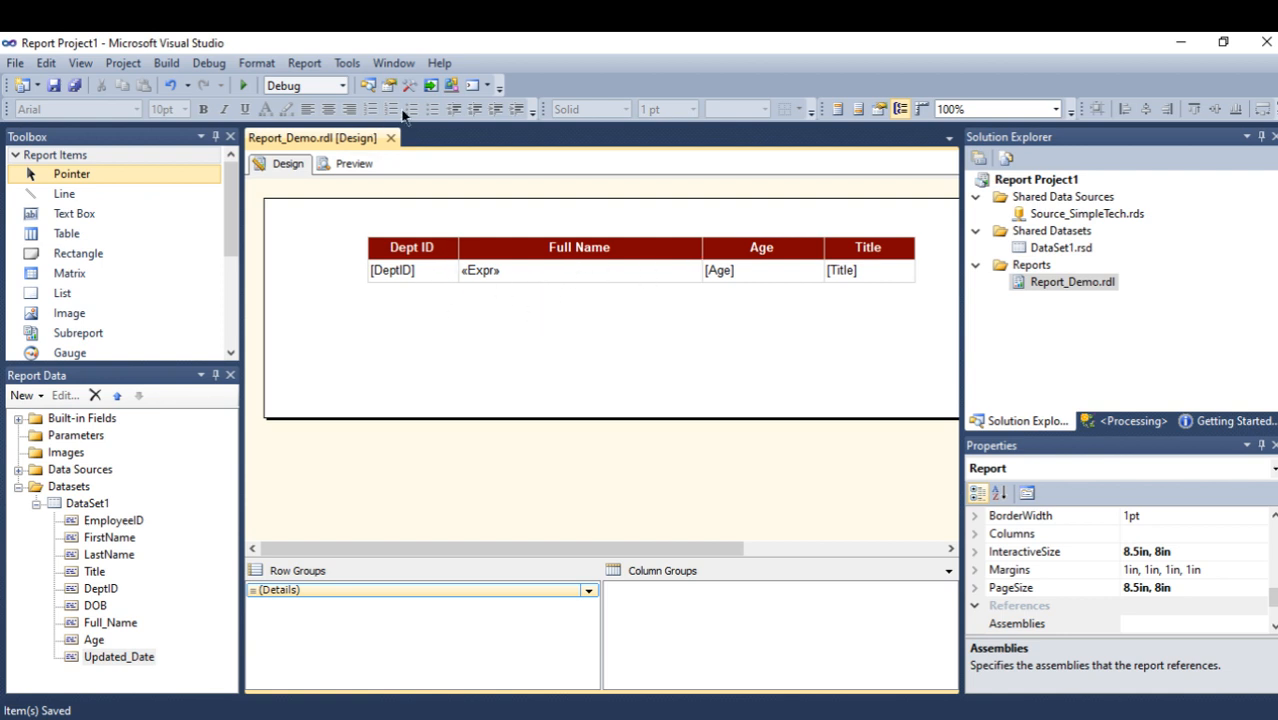
left_click(304, 63)
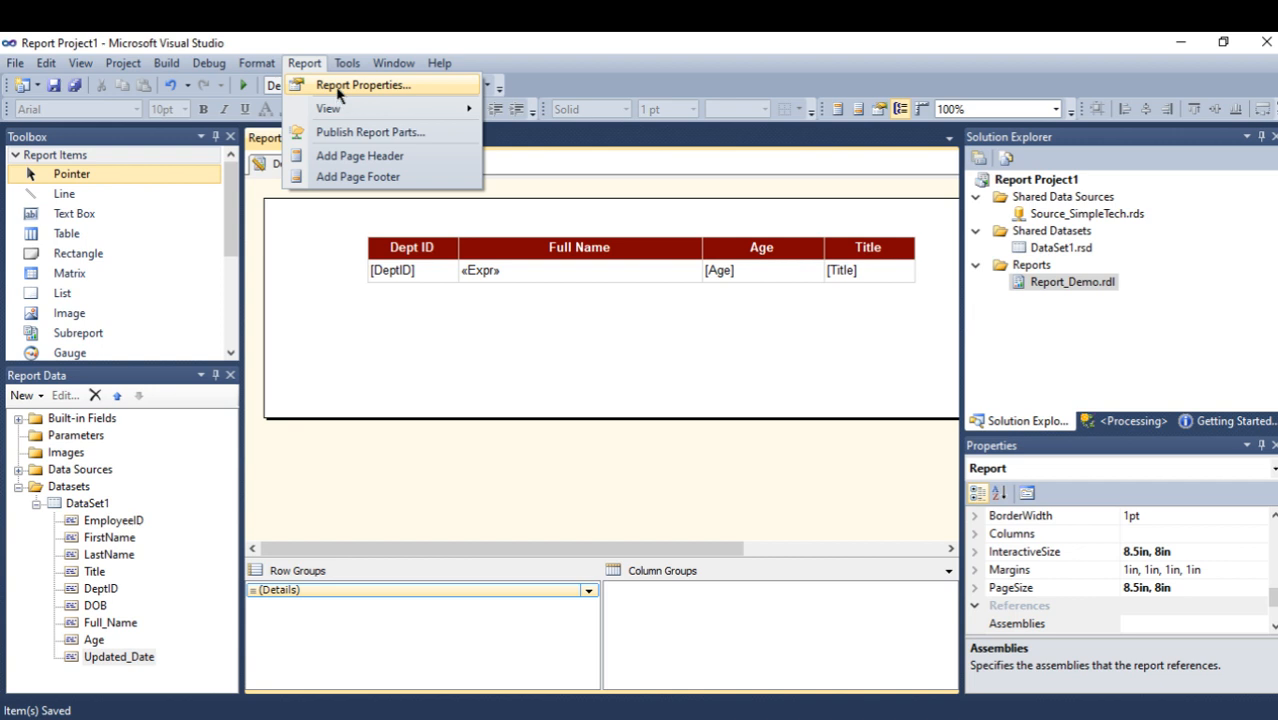
left_click(338, 88)
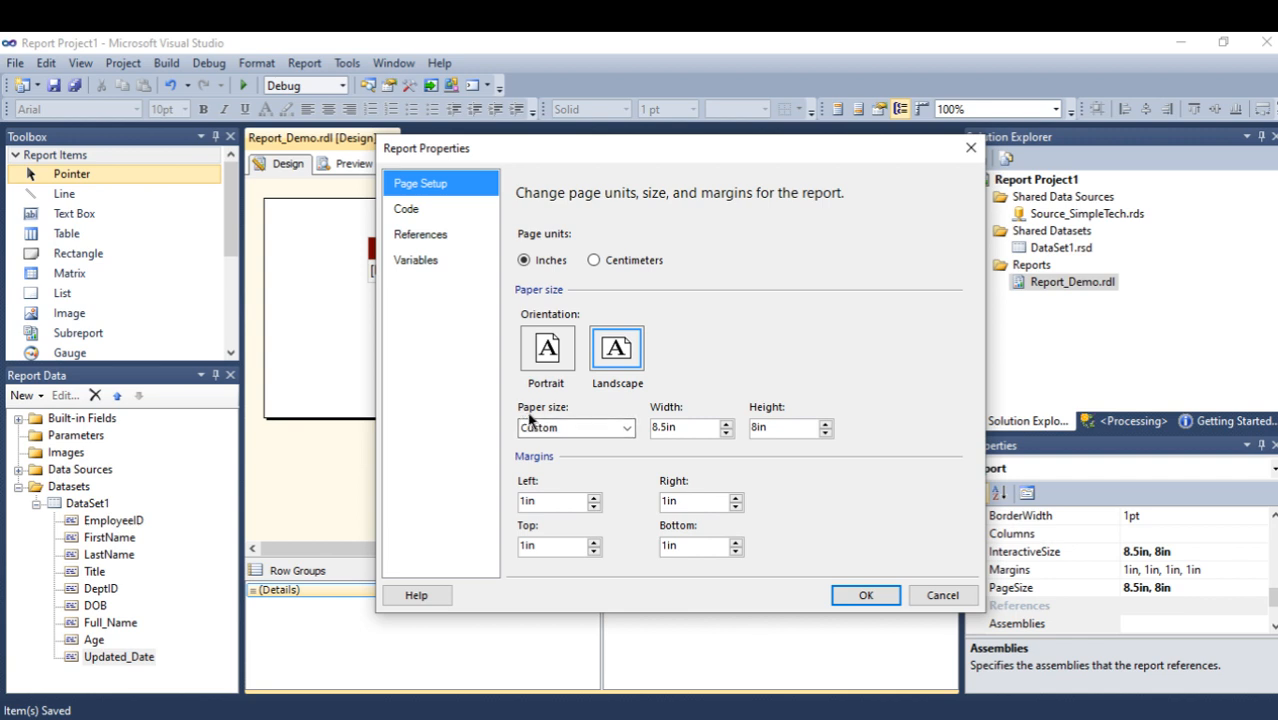
left_click(626, 430)
left_click(560, 655)
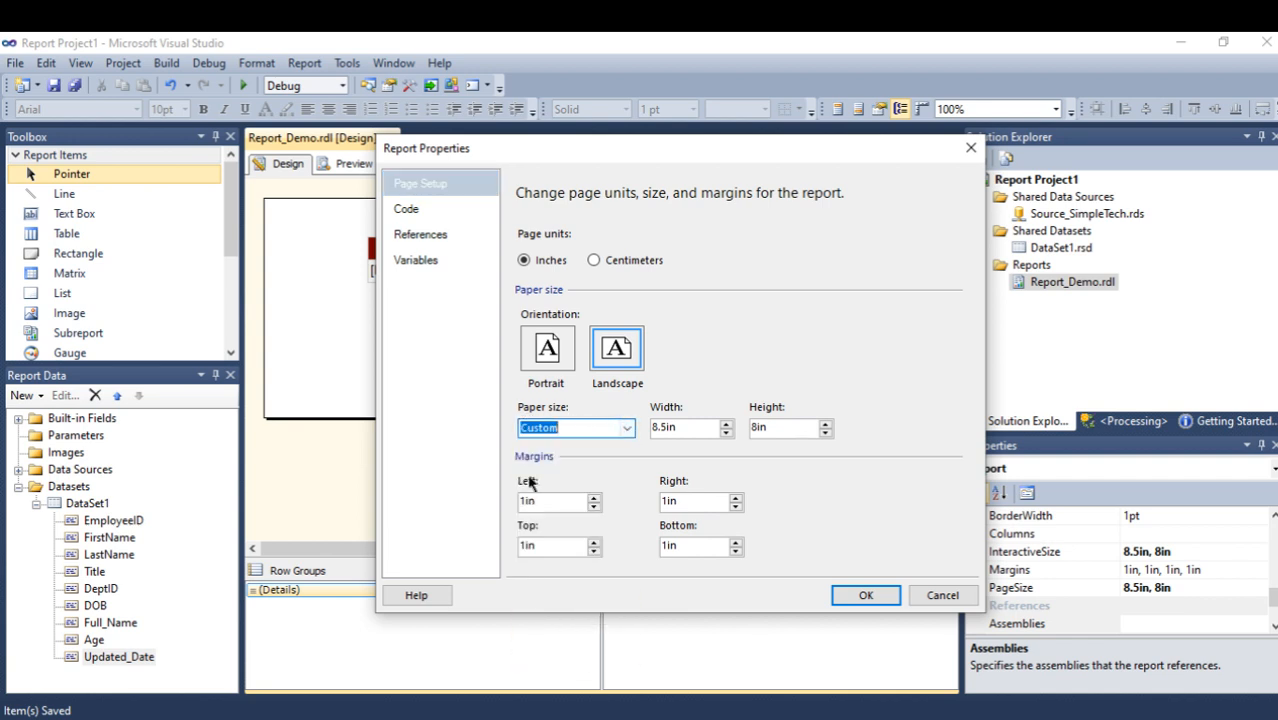
left_click(825, 433)
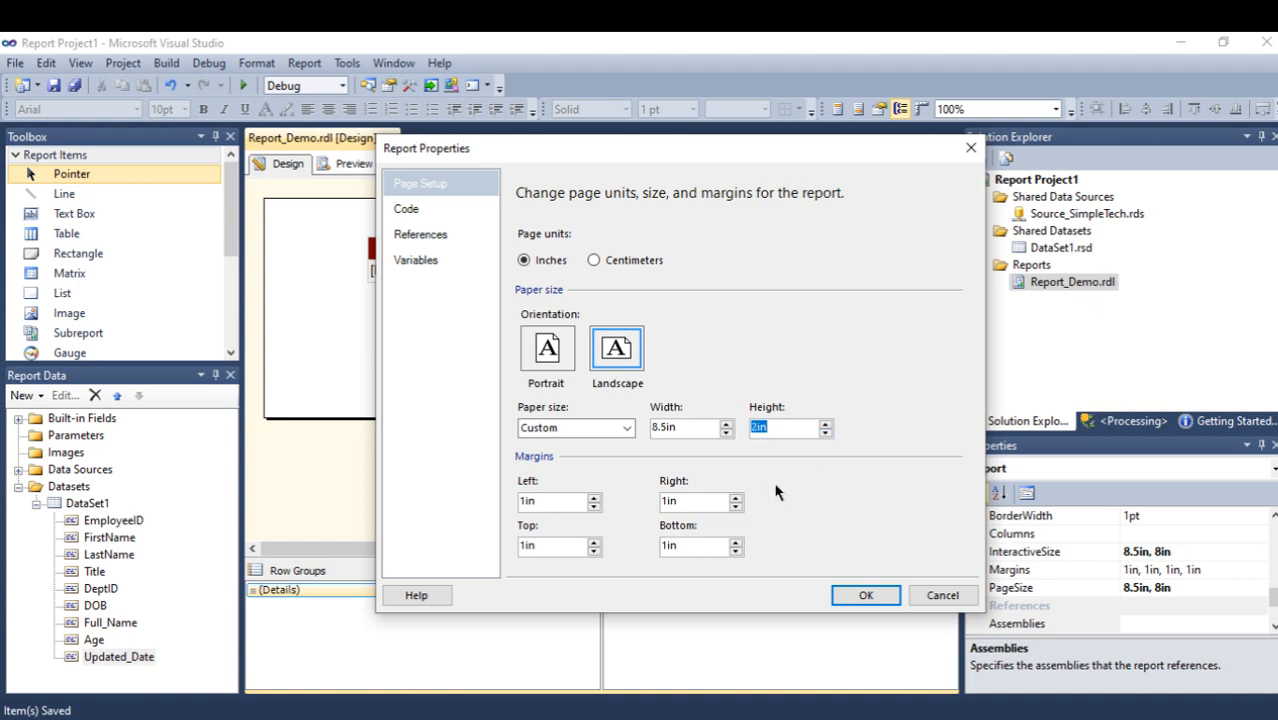
left_click(862, 596)
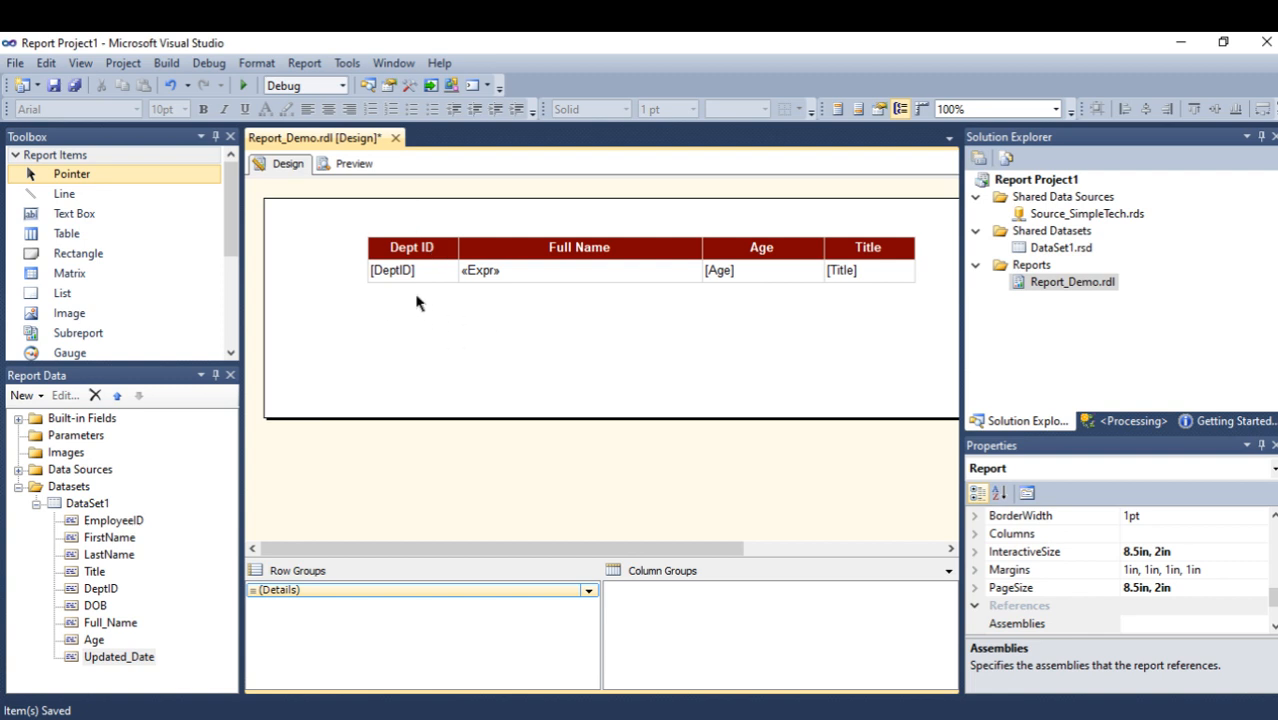
Preview the report, check the table header on the second page, and return to the design view.
left_click(348, 170)
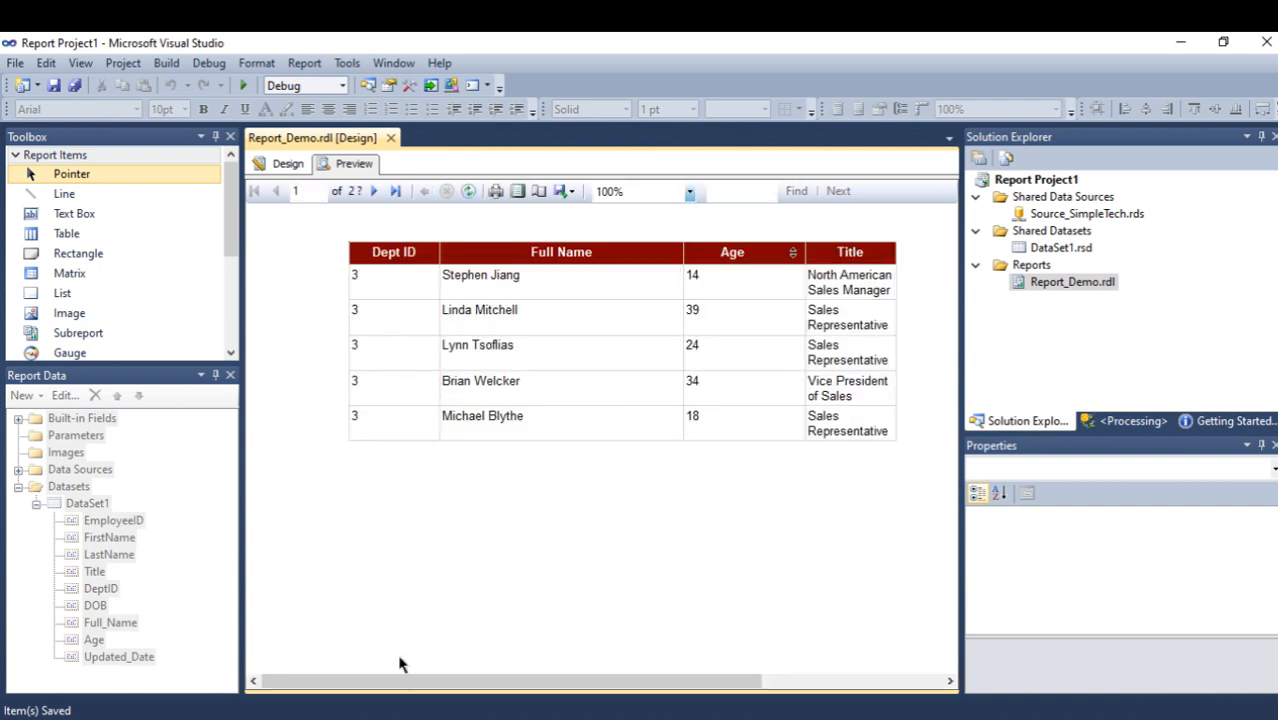
left_click(375, 194)
left_click(373, 195)
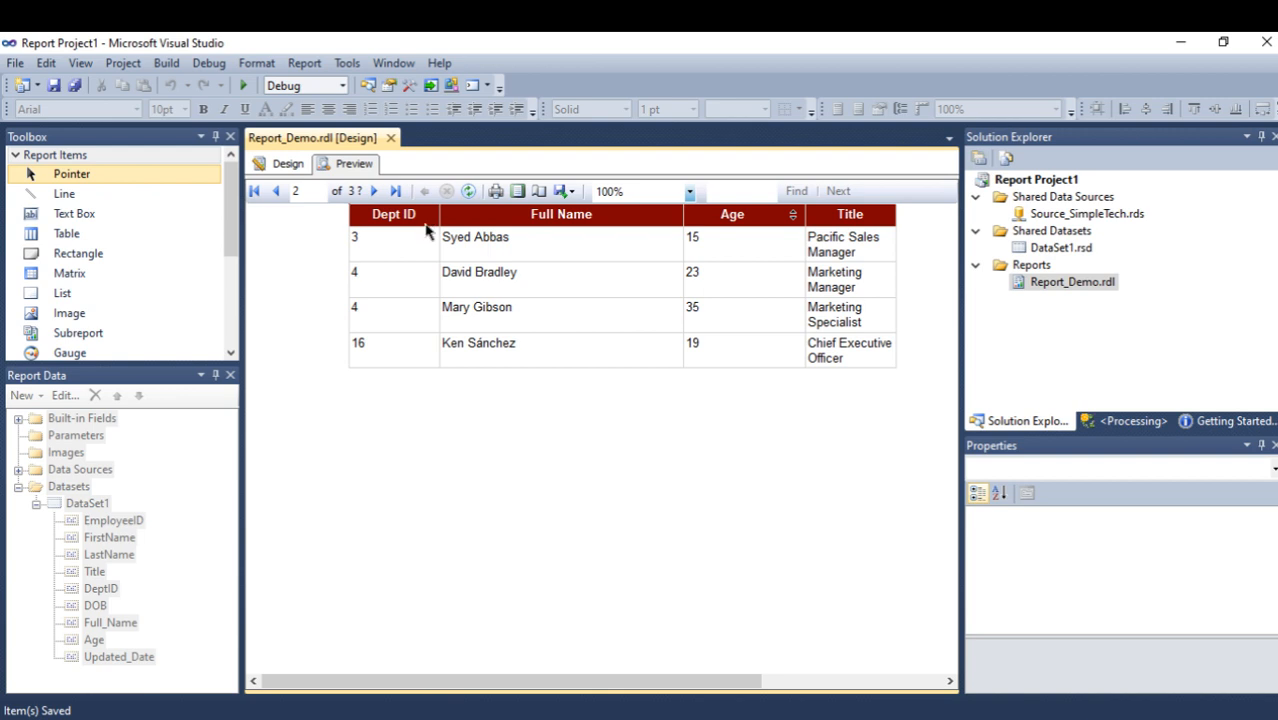
left_click(262, 165)
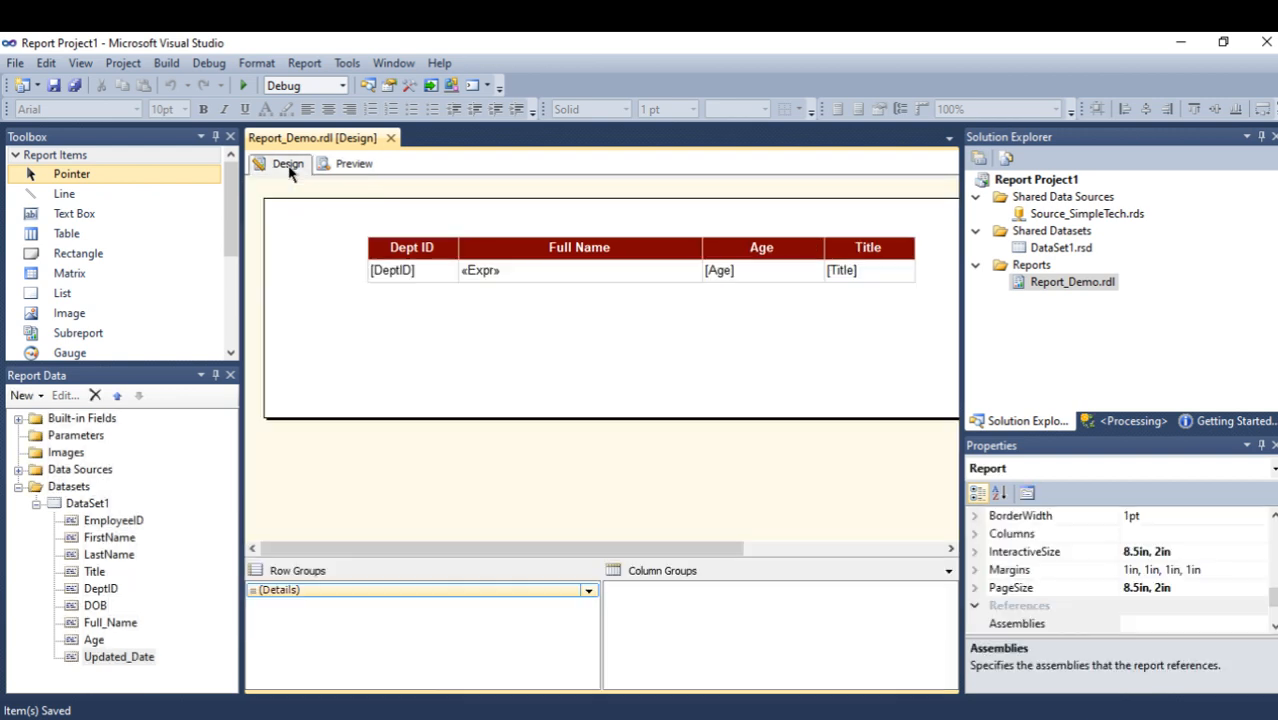
Enable Advanced Mode for the row and column groups and set FixedData to False for the static header row.
left_click(949, 571)
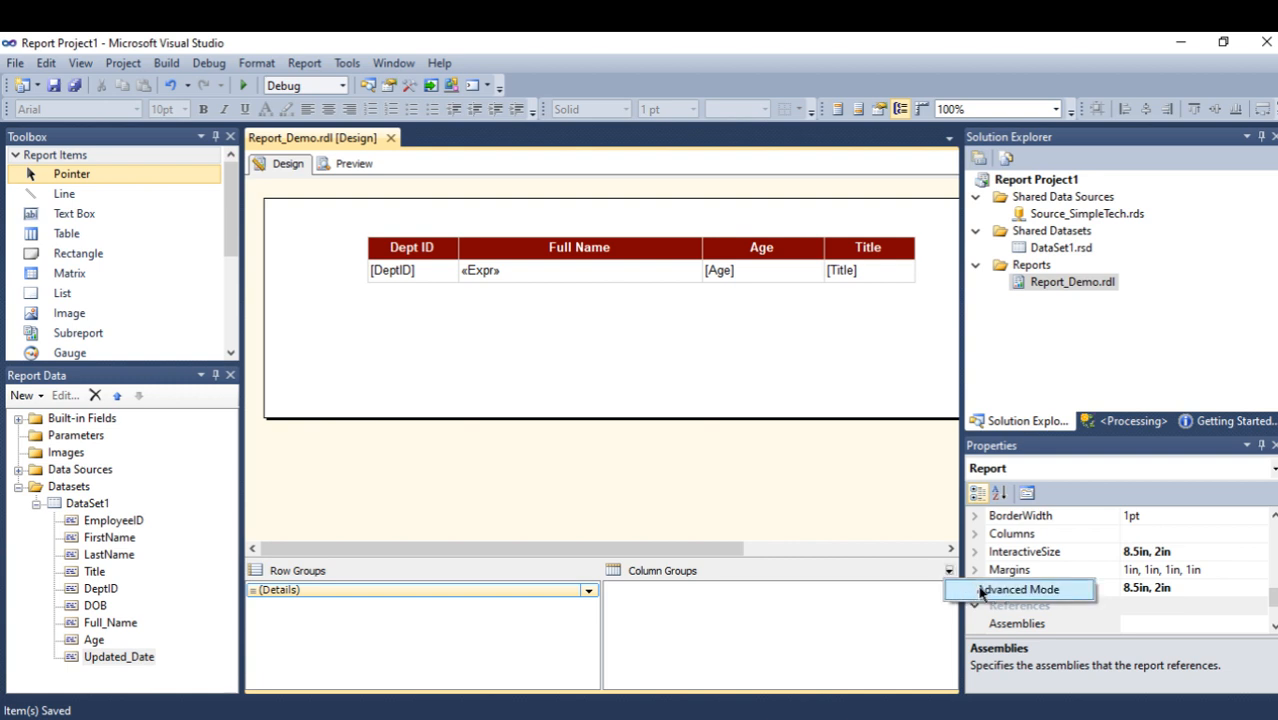
left_click(980, 591)
left_click(338, 592)
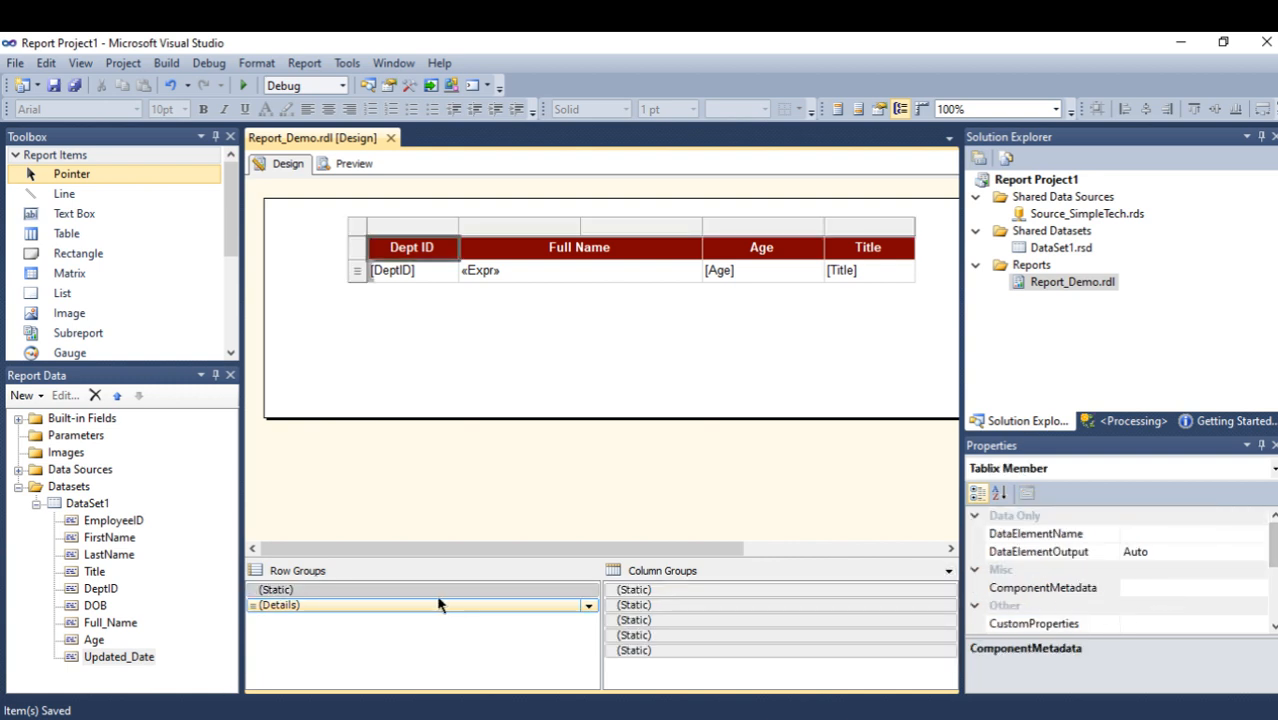
left_click_drag(1271, 535, 1271, 570)
left_click(1193, 551)
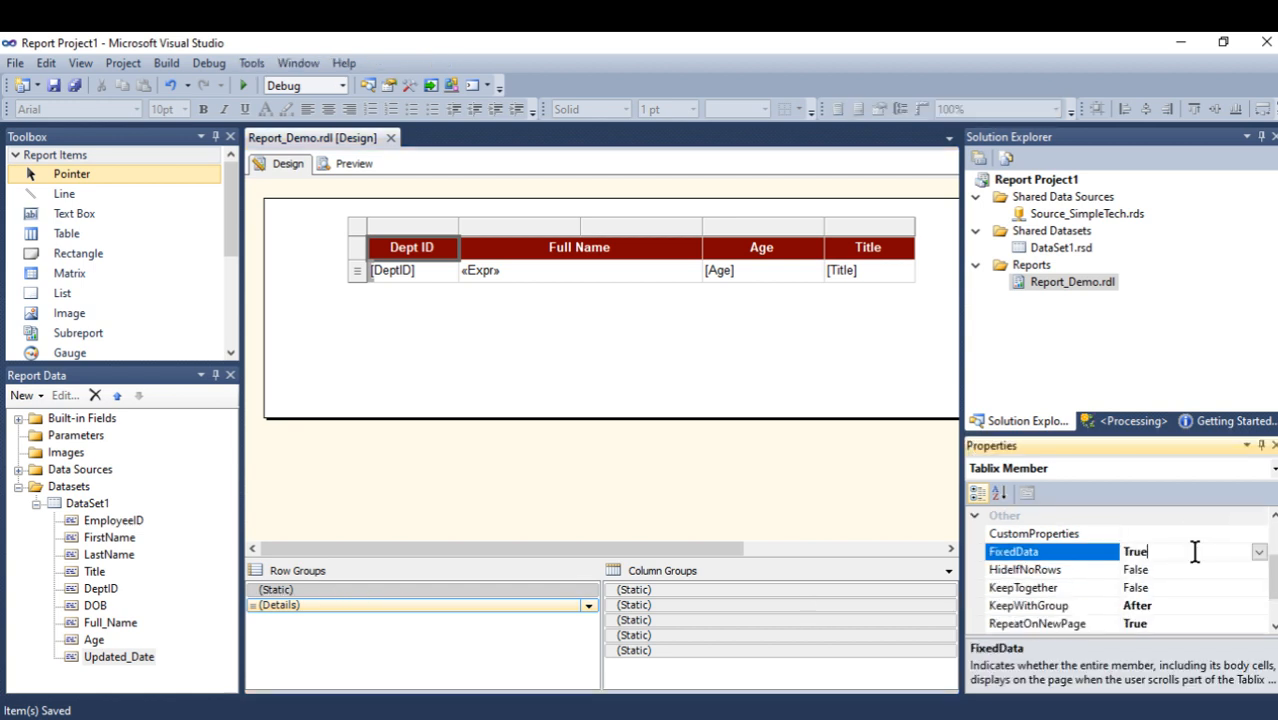
left_click(1258, 551)
left_click(1140, 588)
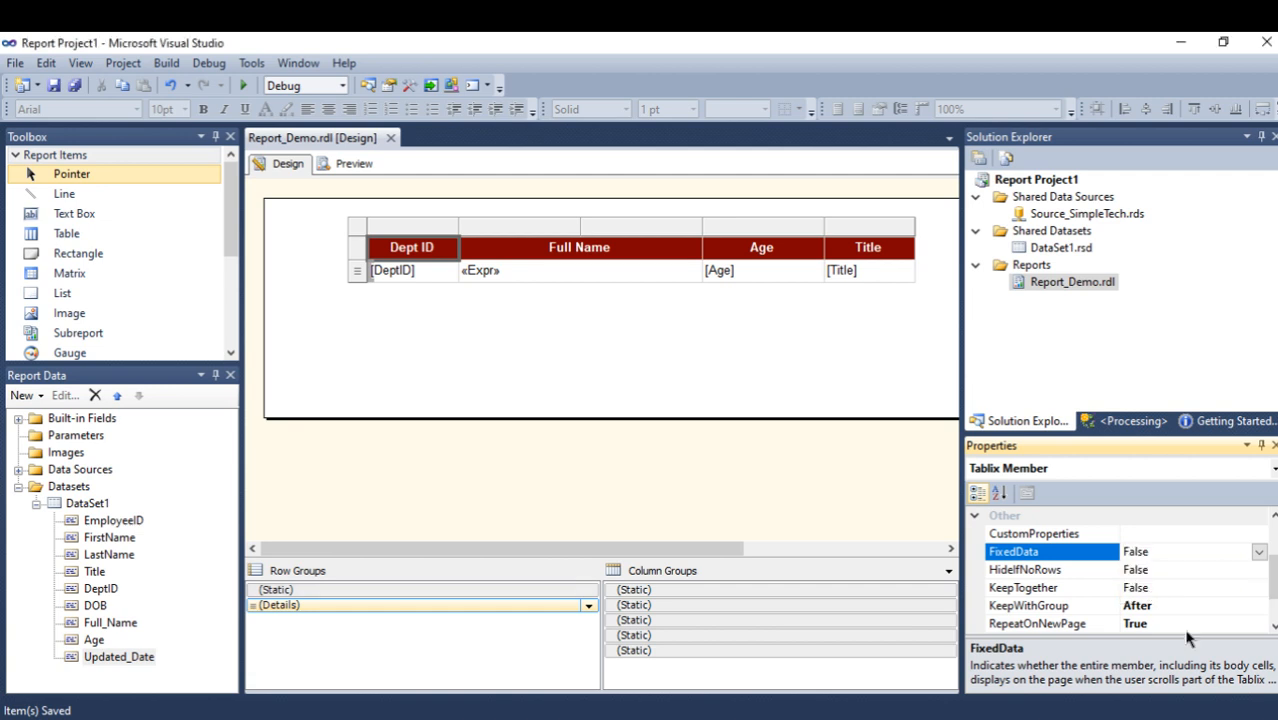
Set RepeatOnNewPage to False for the static header row.
scroll(1258, 580, "down", 1)
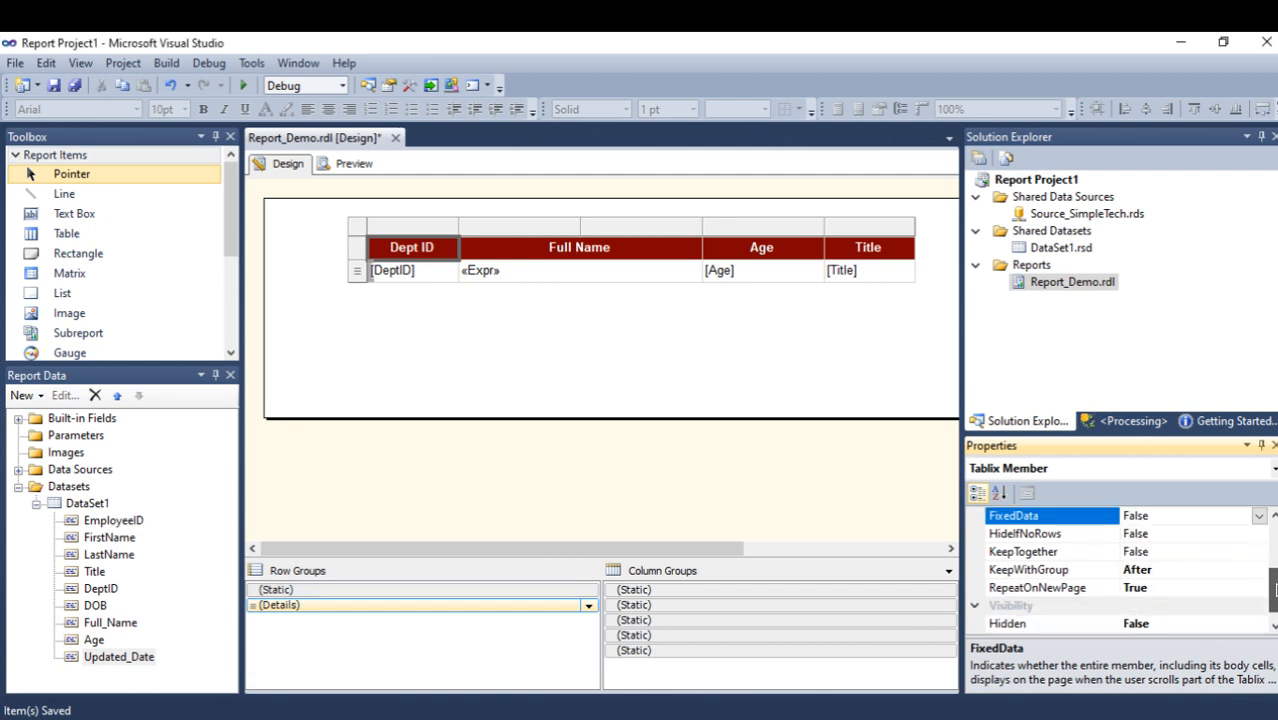
left_click(1221, 588)
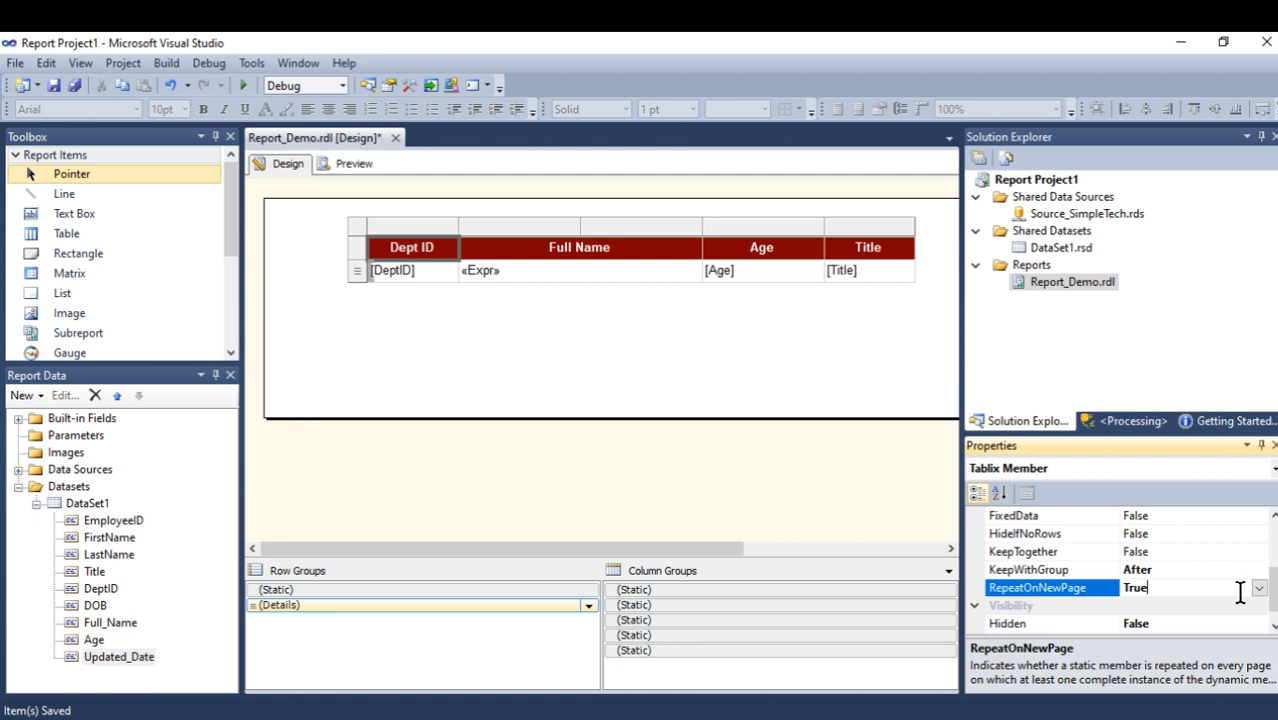
left_click(1258, 588)
left_click(1146, 623)
Preview the report, check all its pages for the table header, and return to the design view.
left_click(350, 164)
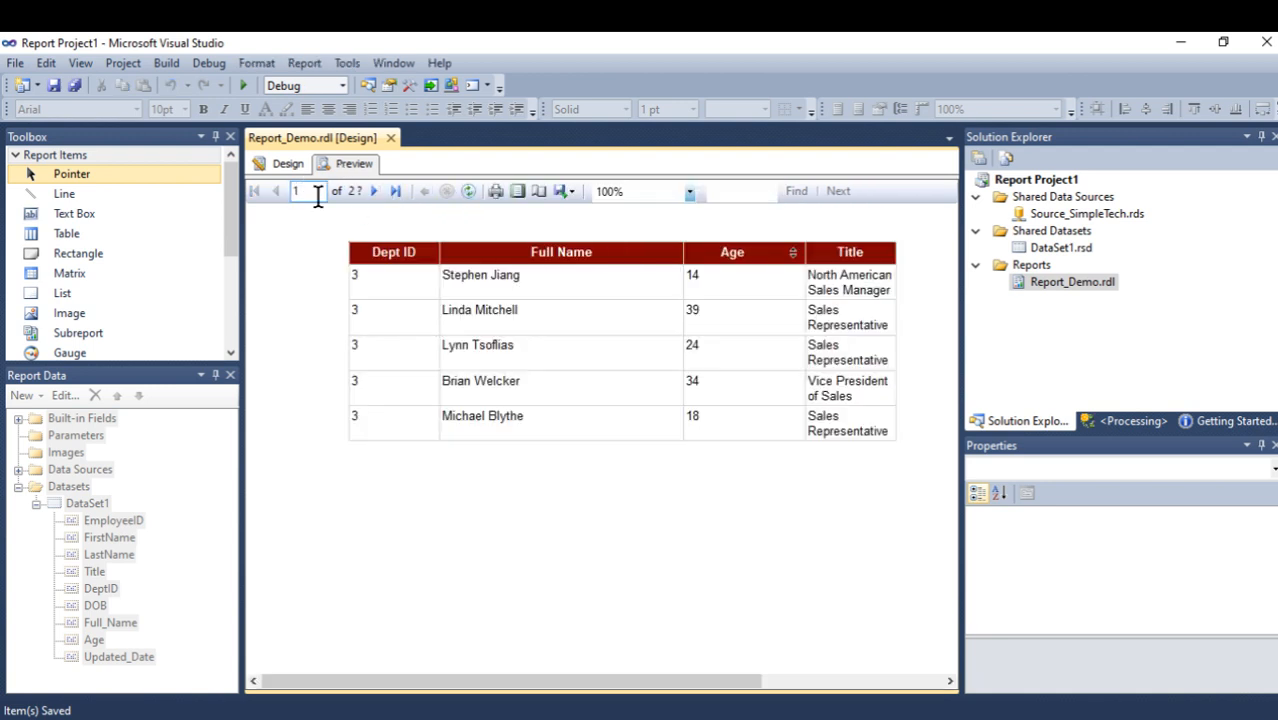
left_click(374, 191)
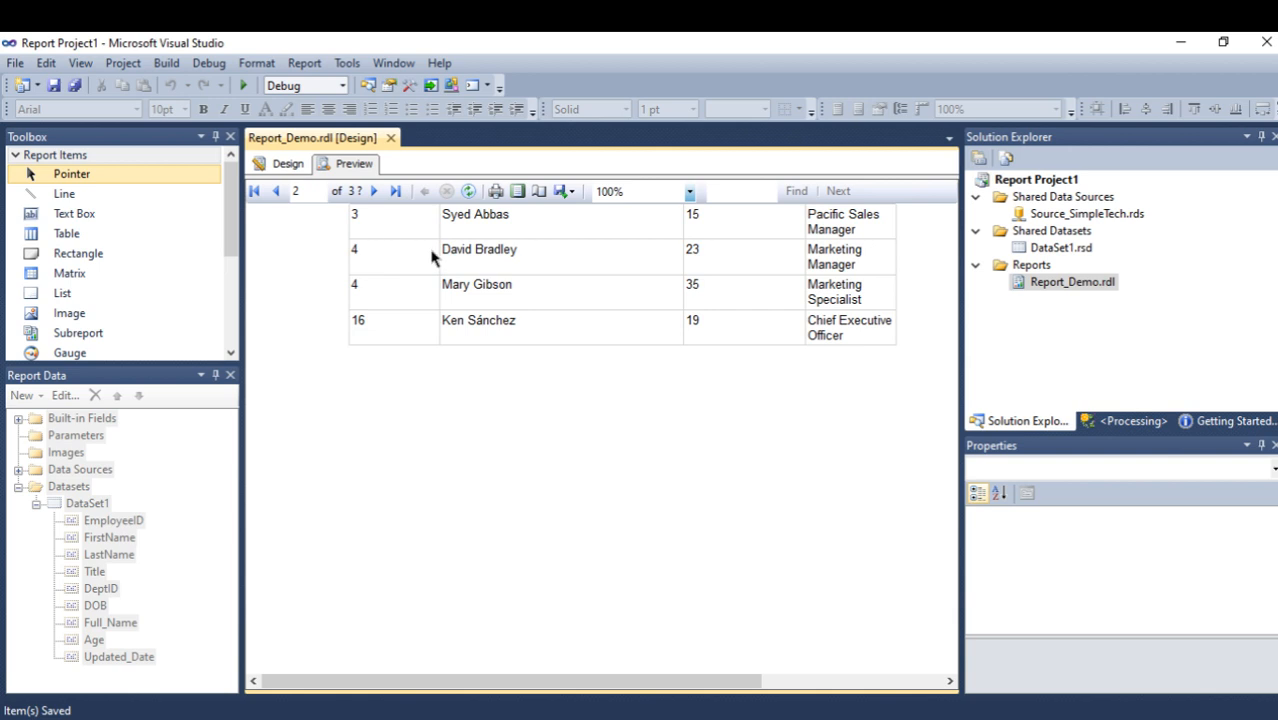
left_click(372, 191)
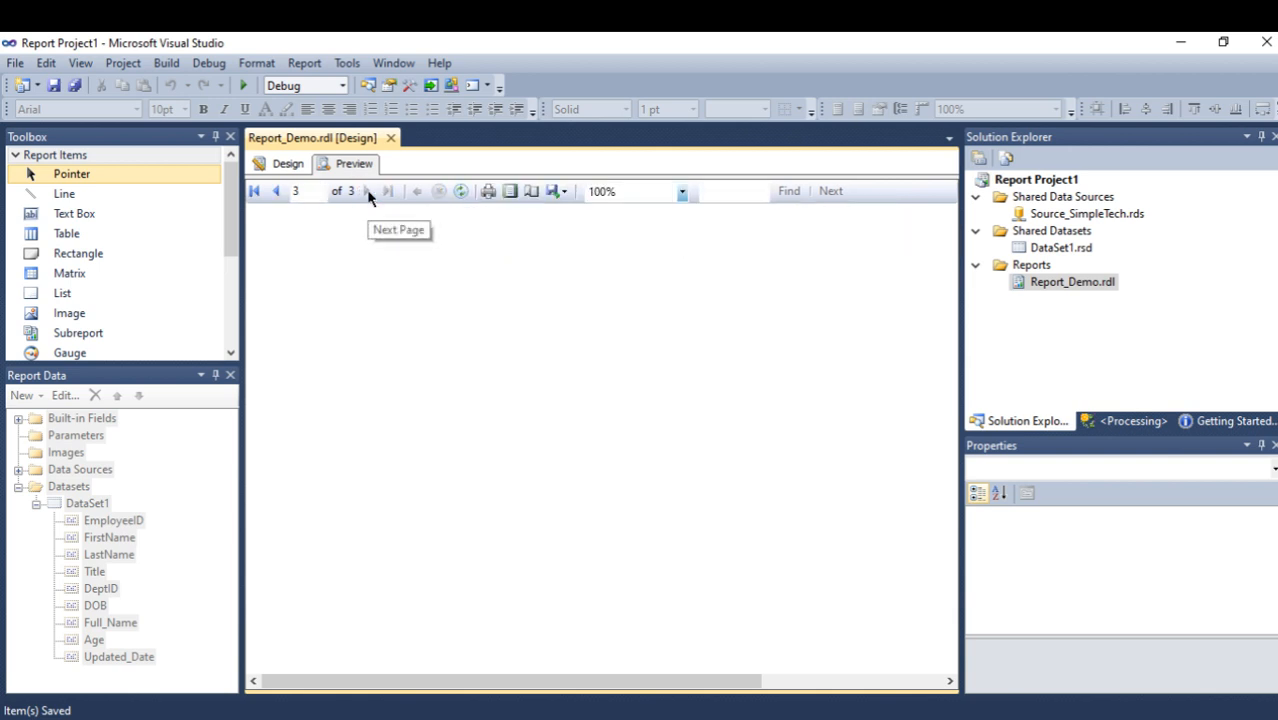
left_click(280, 195)
left_click(279, 194)
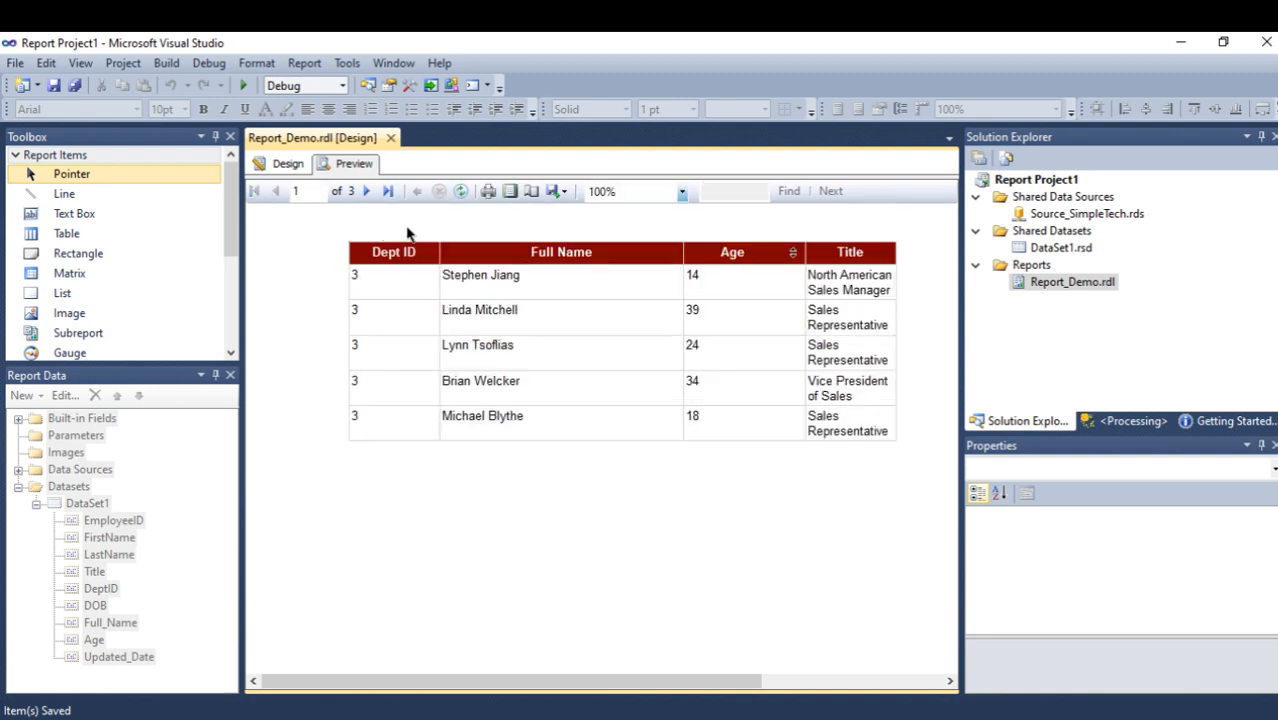
left_click(286, 165)
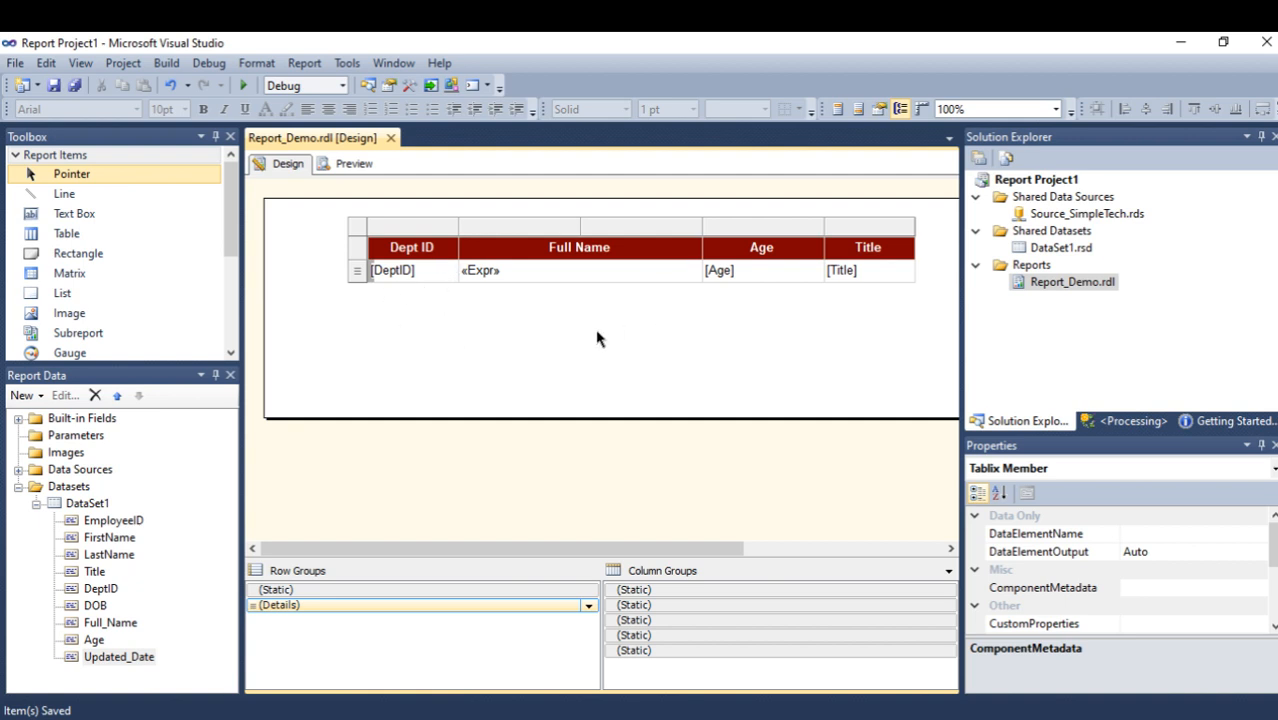
Turn Advanced Mode for the row and column groups off and back on.
left_click(949, 571)
left_click(960, 592)
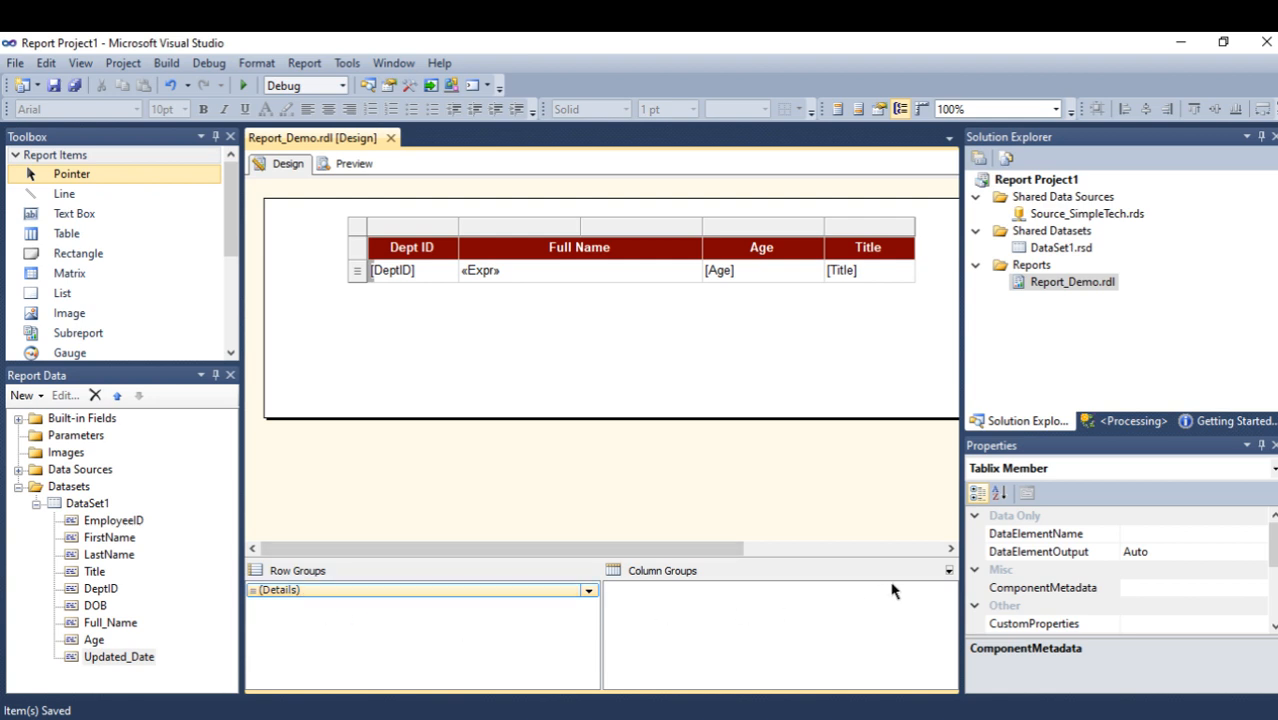
left_click(948, 570)
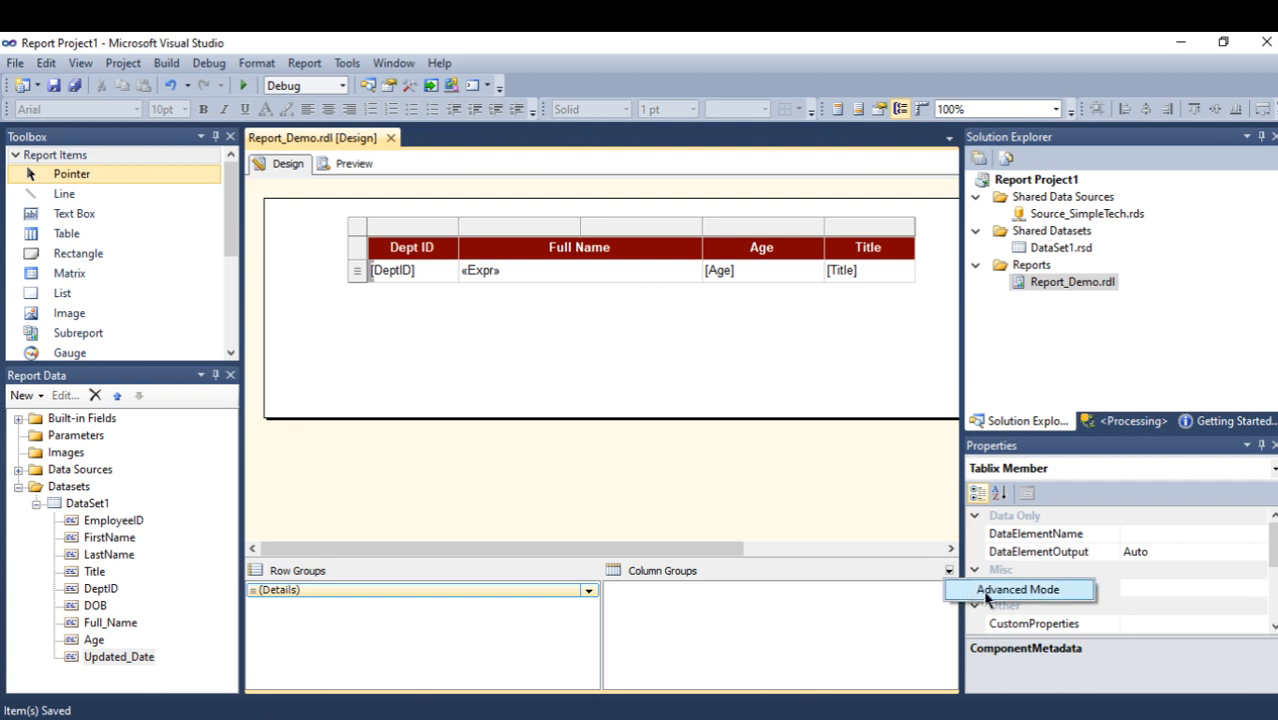
left_click(1017, 589)
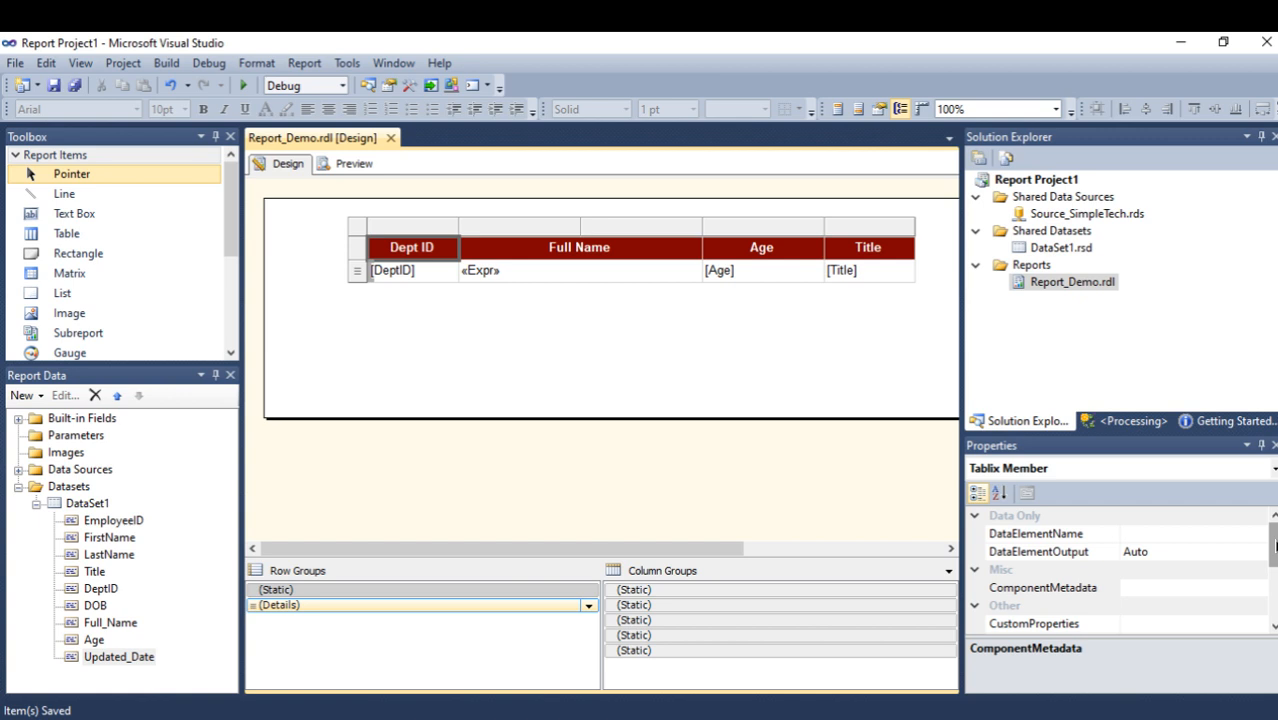
Set FixedData to True for the static header row in the row groups.
left_click_drag(1275, 545, 1275, 583)
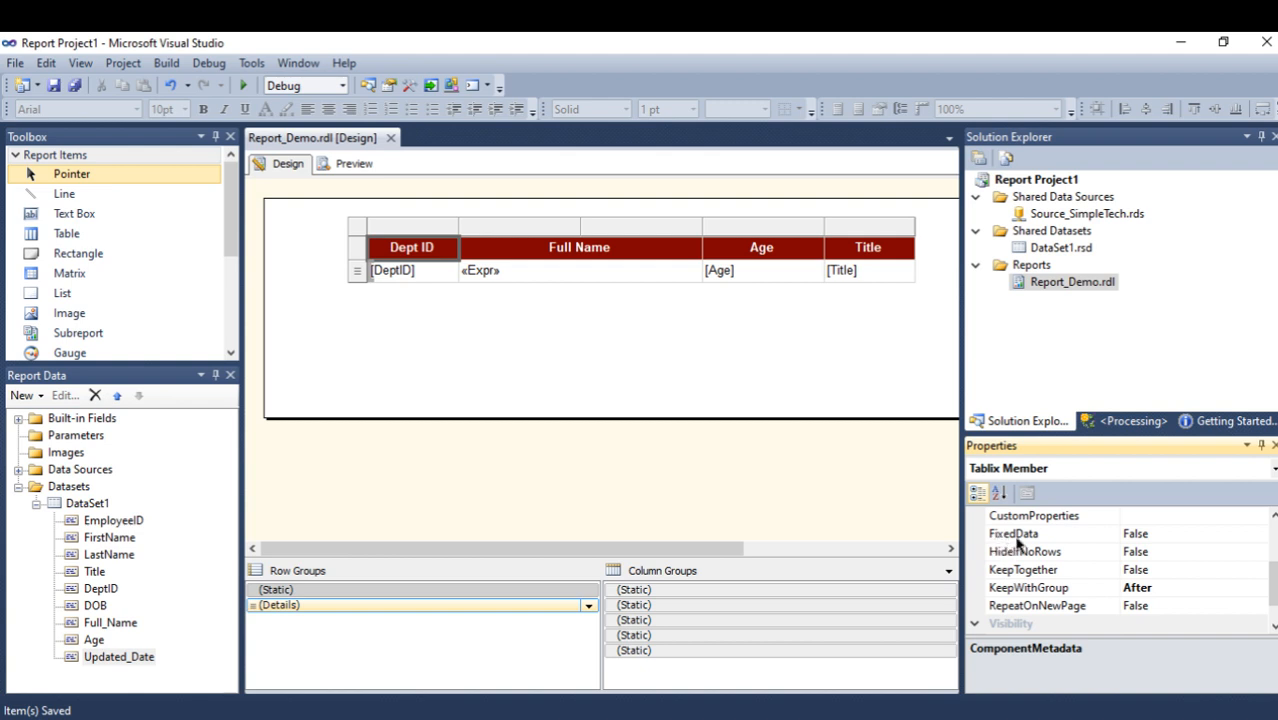
left_click(1218, 536)
left_click(1258, 534)
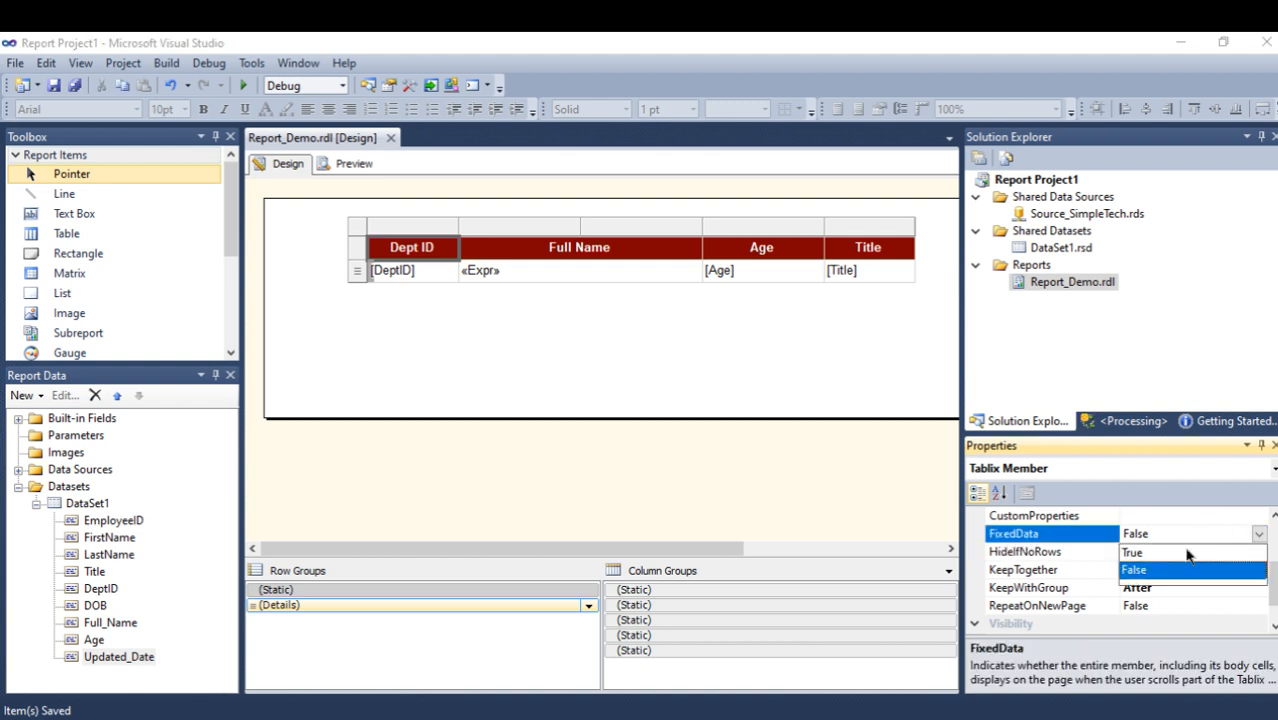
left_click(1148, 566)
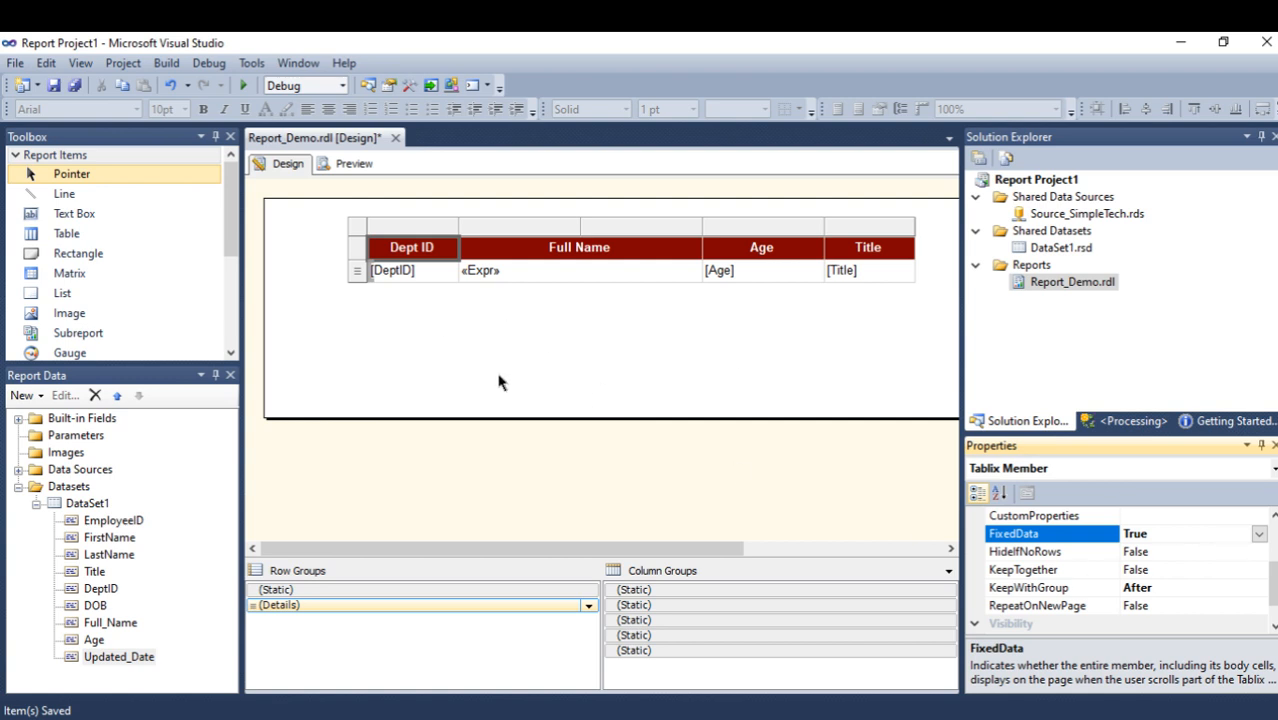
Set RepeatOnNewPage to True for the static header row.
left_click(1164, 606)
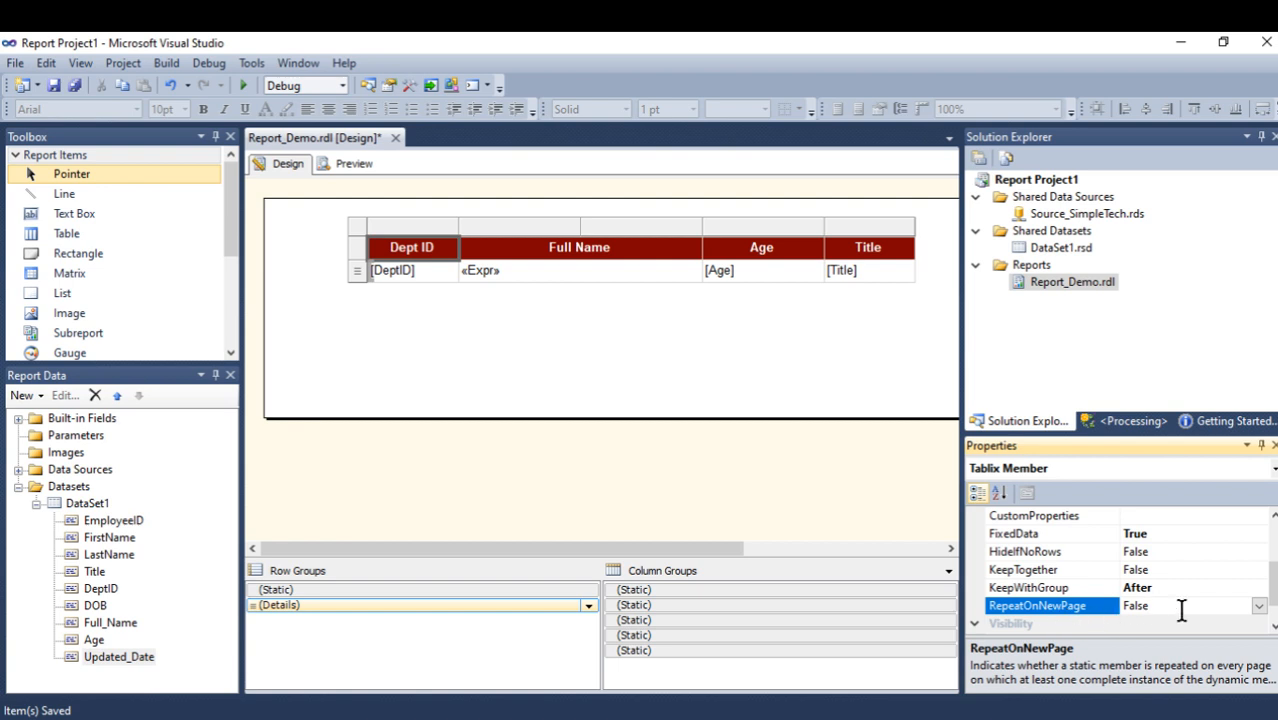
left_click(1259, 606)
left_click(1136, 621)
Preview the report, page through it to check for repeated column headers, and return to the design view.
left_click(350, 166)
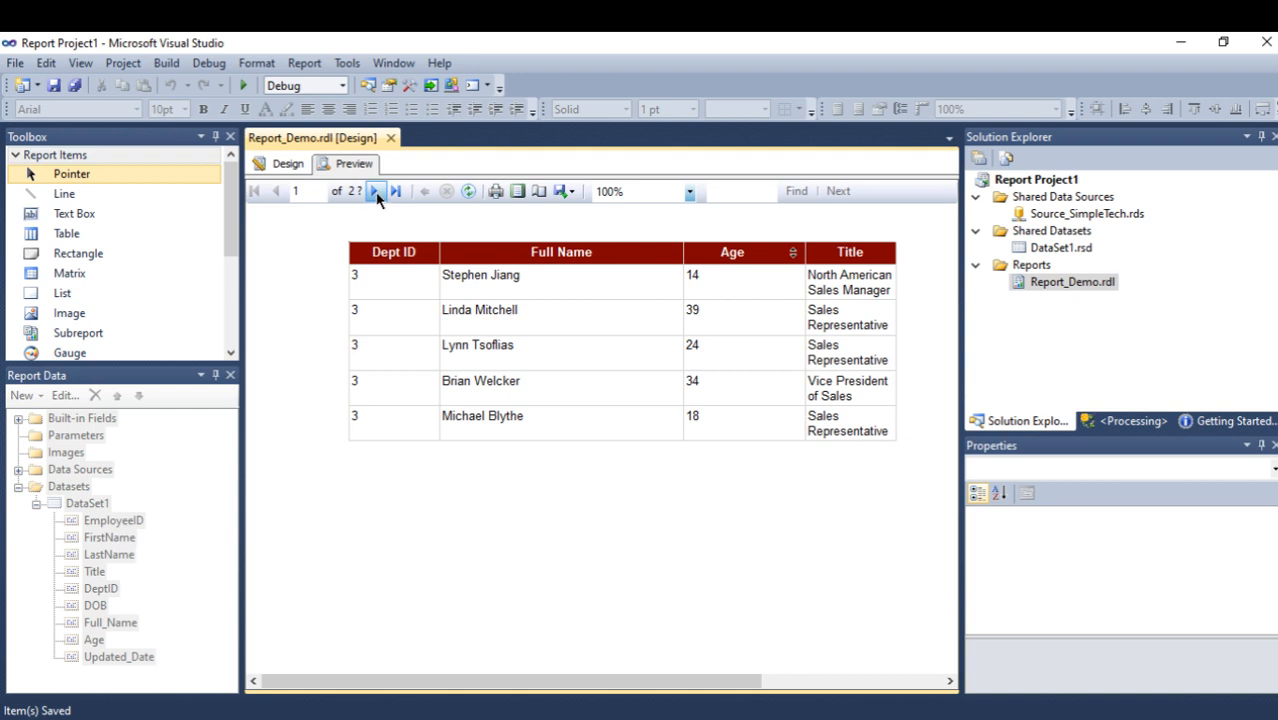
left_click(375, 191)
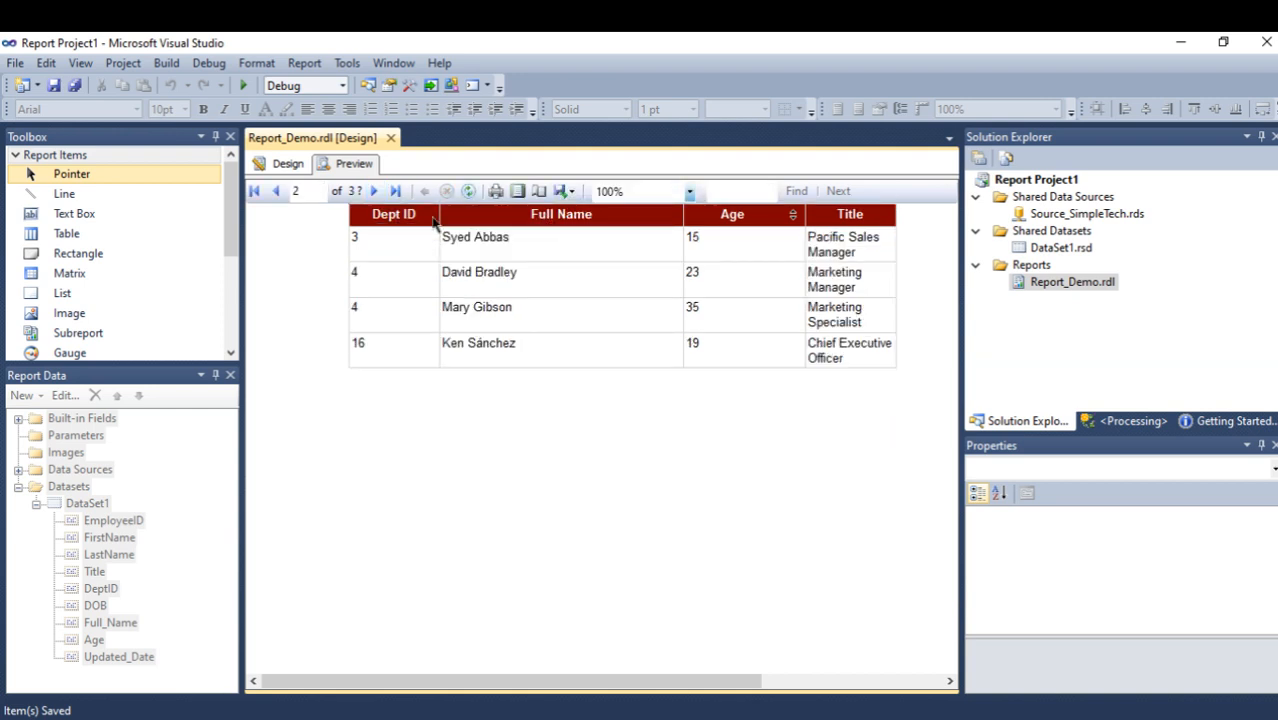
left_click(373, 191)
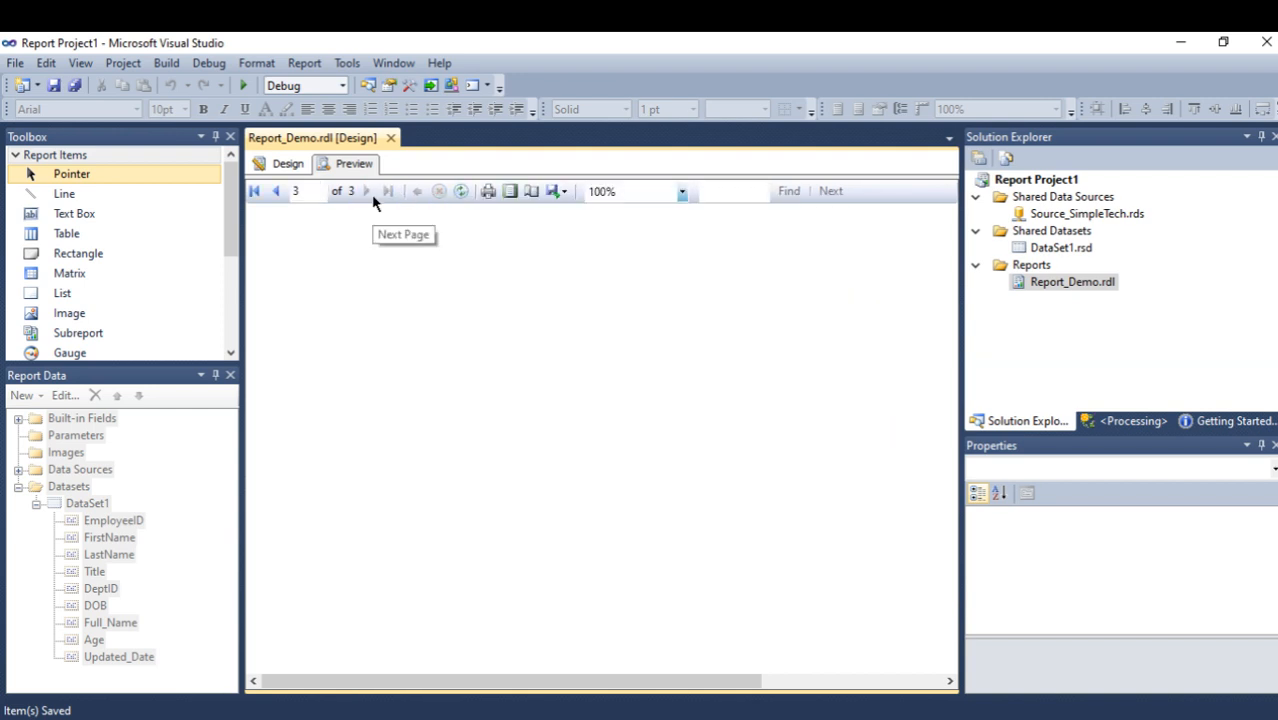
left_click(277, 192)
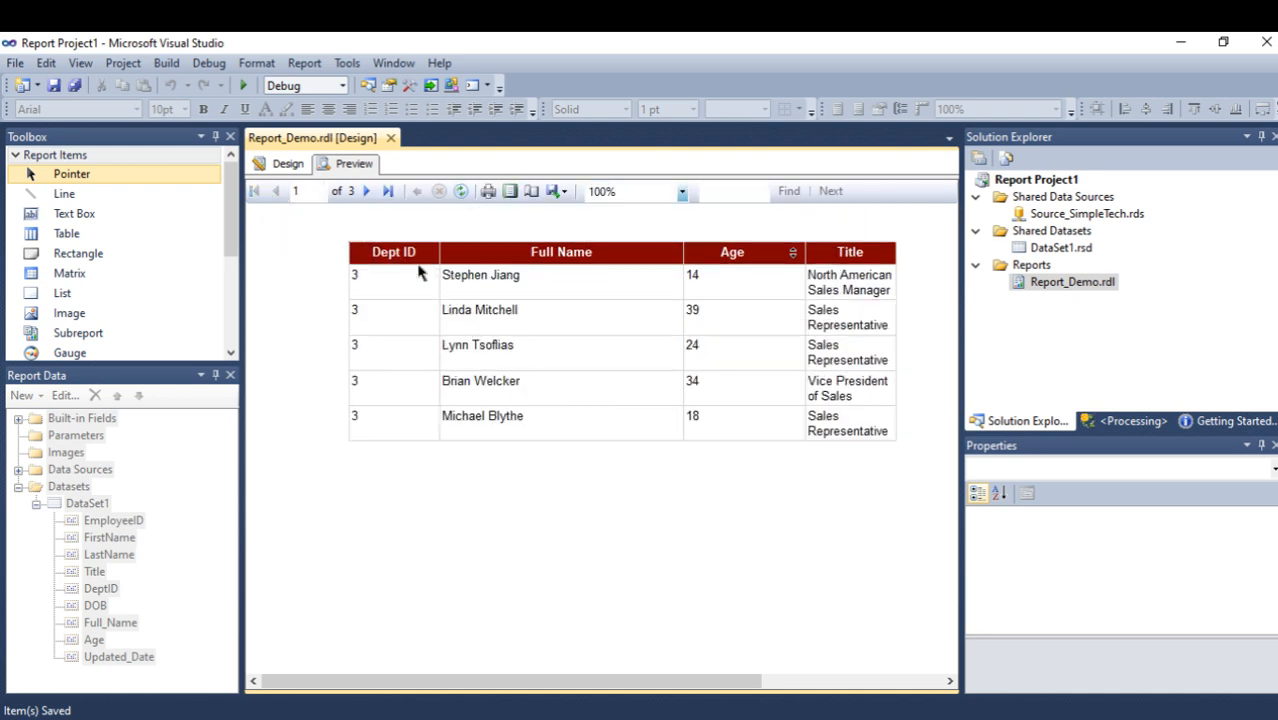
left_click(280, 164)
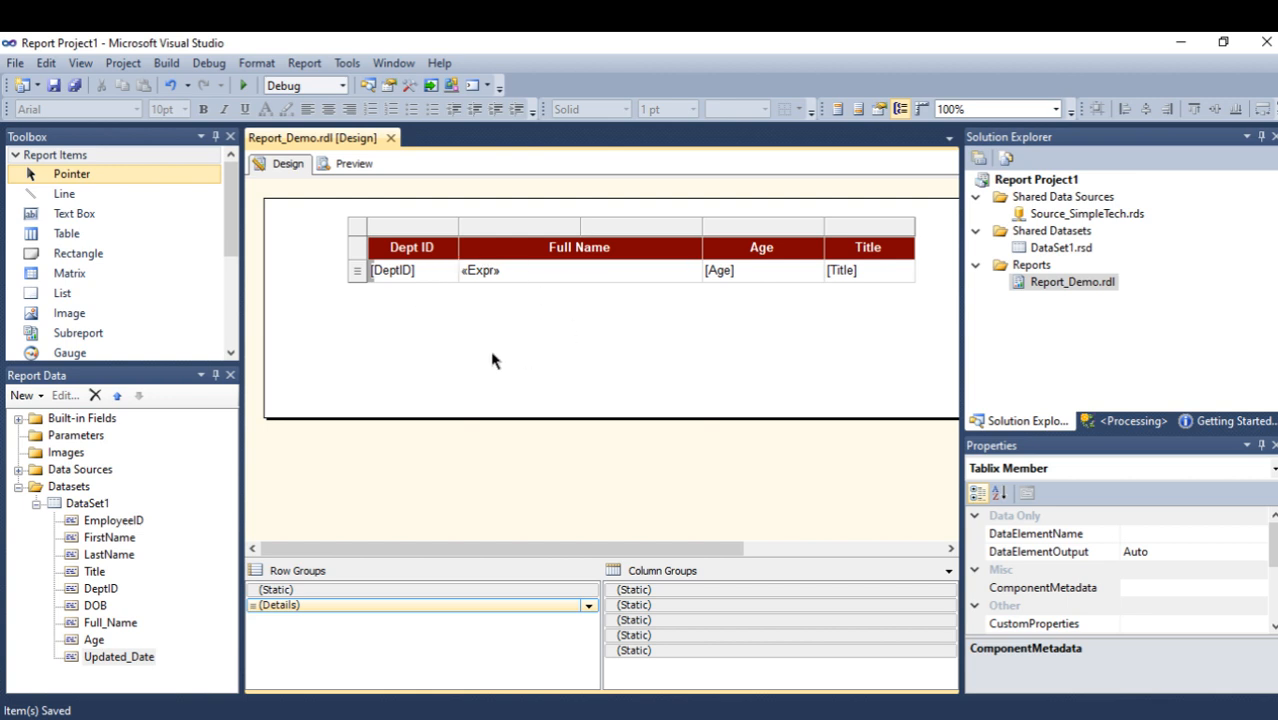
Leave DataSet1 as it is and preview the first page of the report again.
right_click(80, 507)
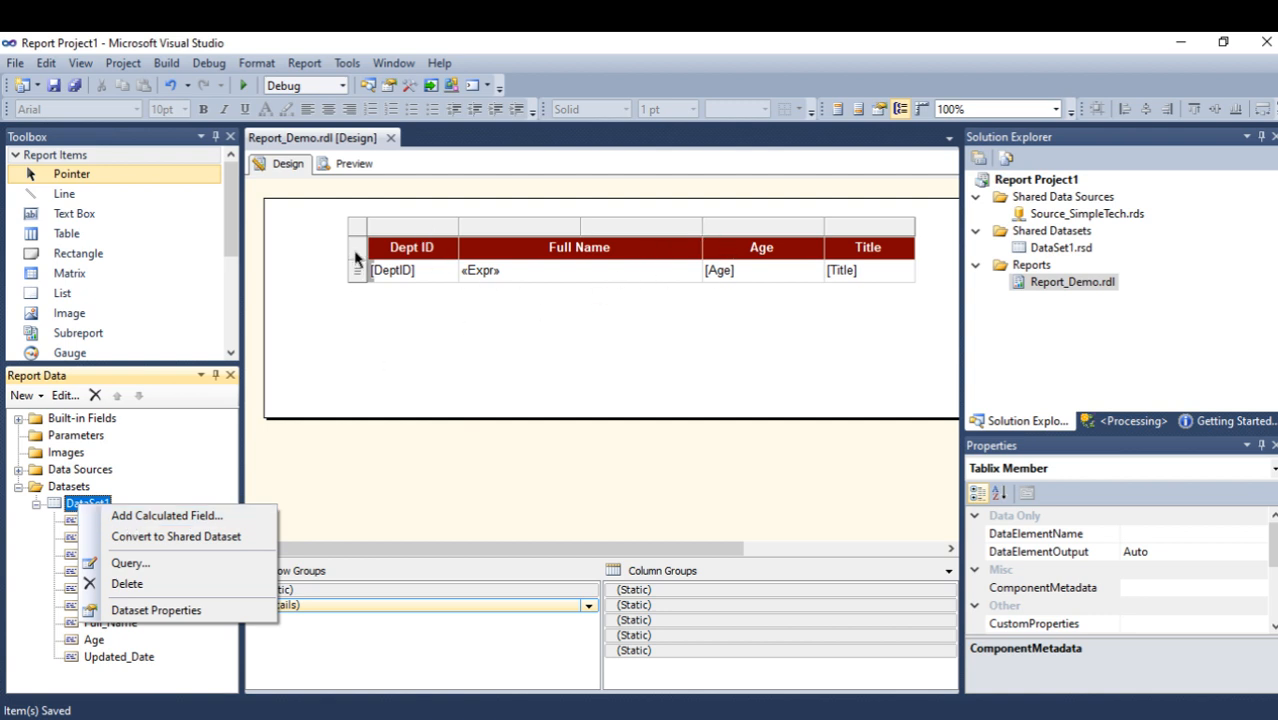
left_click(508, 357)
left_click(351, 163)
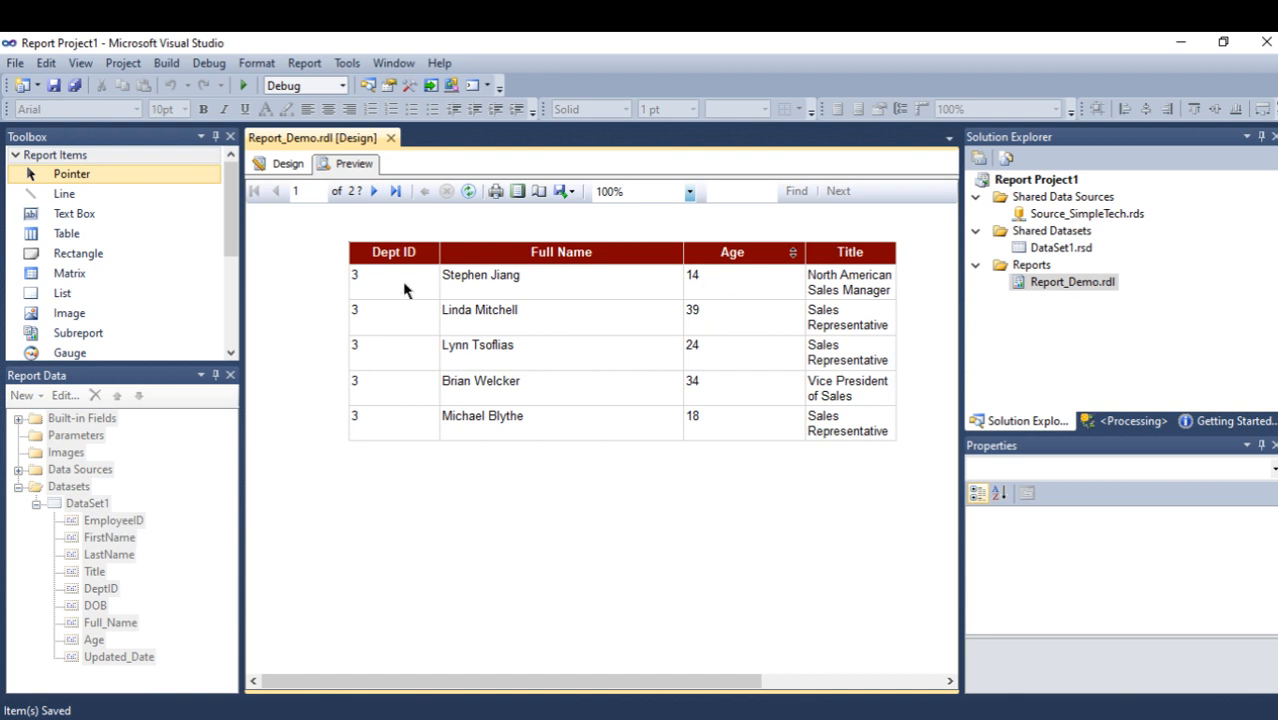
Return to the report design and add a calculated field named New_Column to DataSet1.
left_click(285, 165)
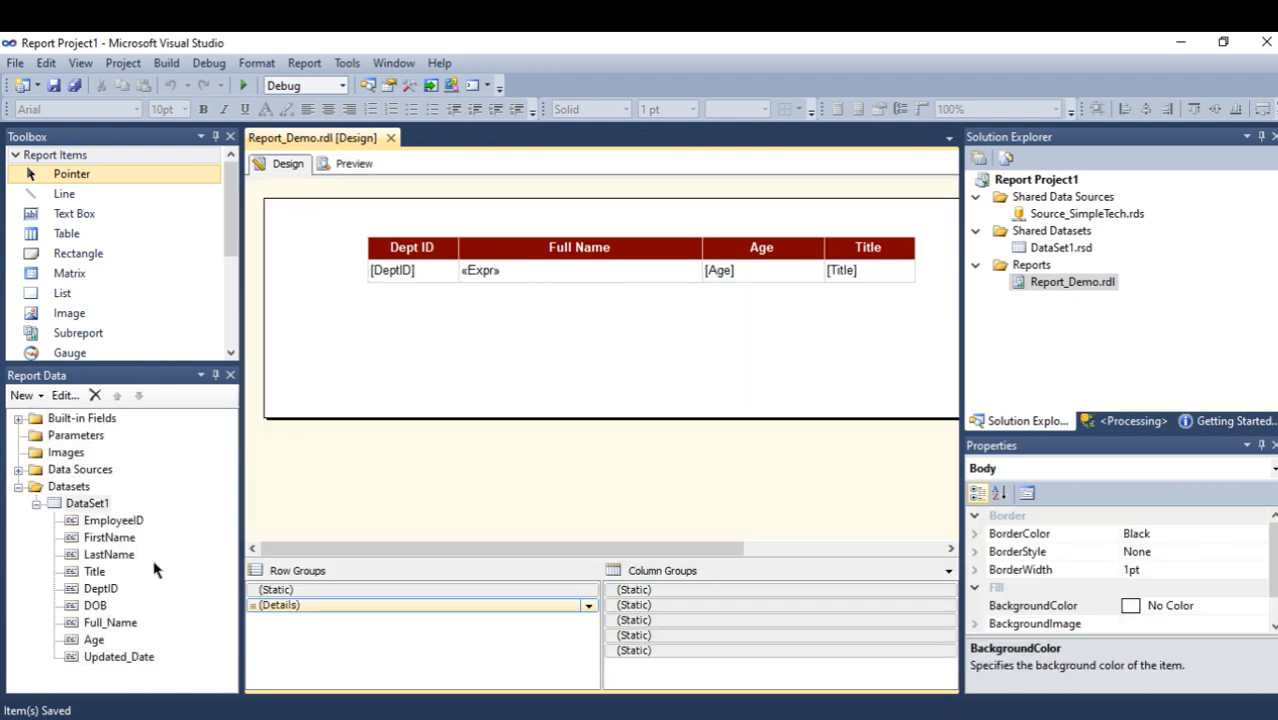
right_click(84, 506)
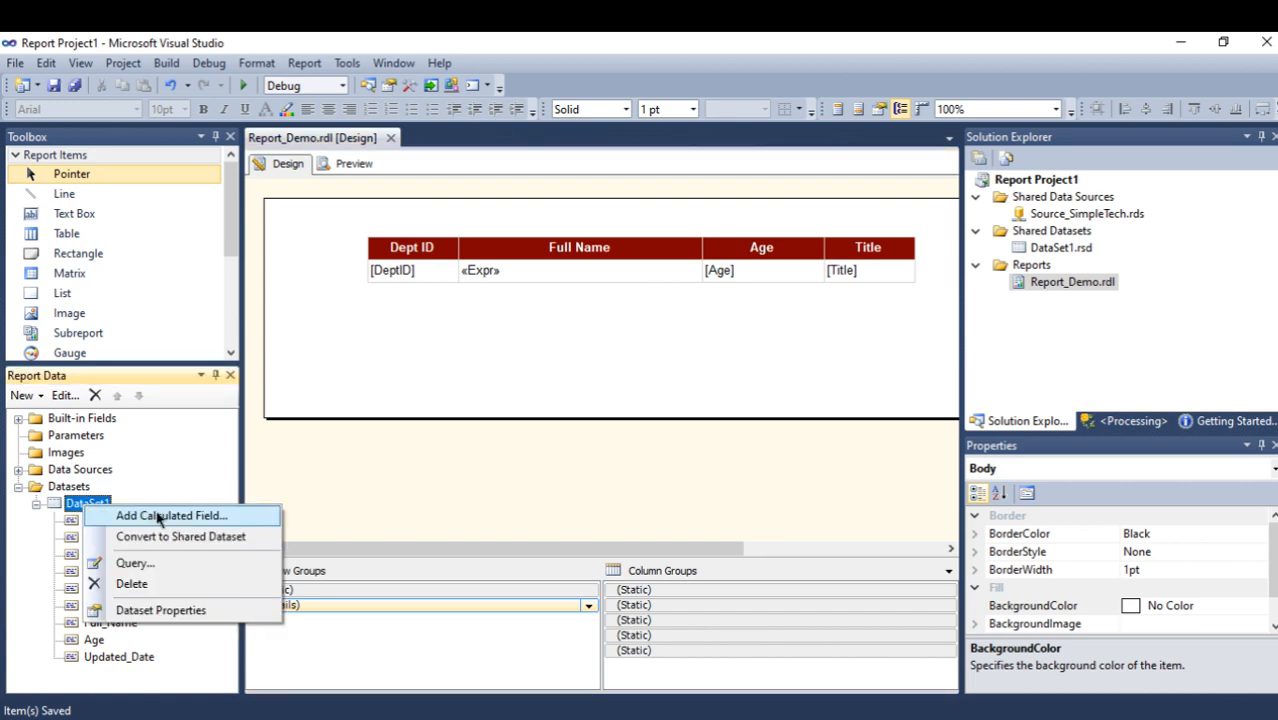
left_click(160, 516)
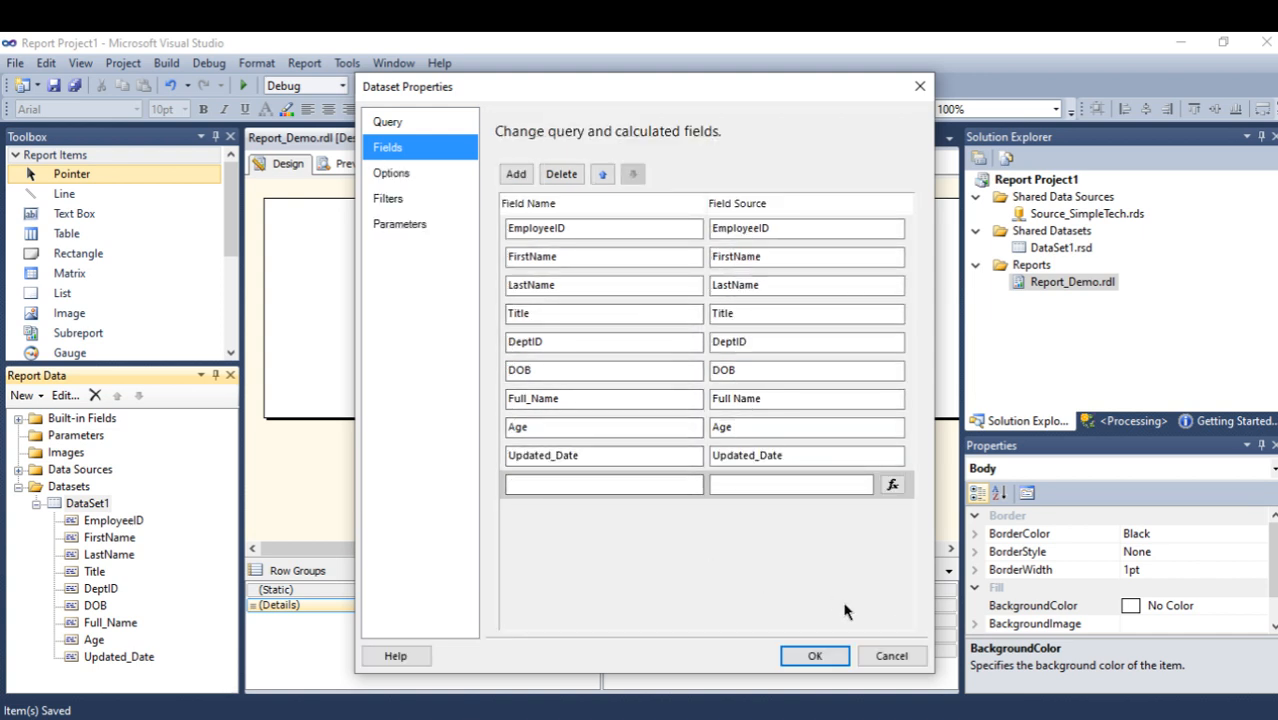
left_click(557, 486)
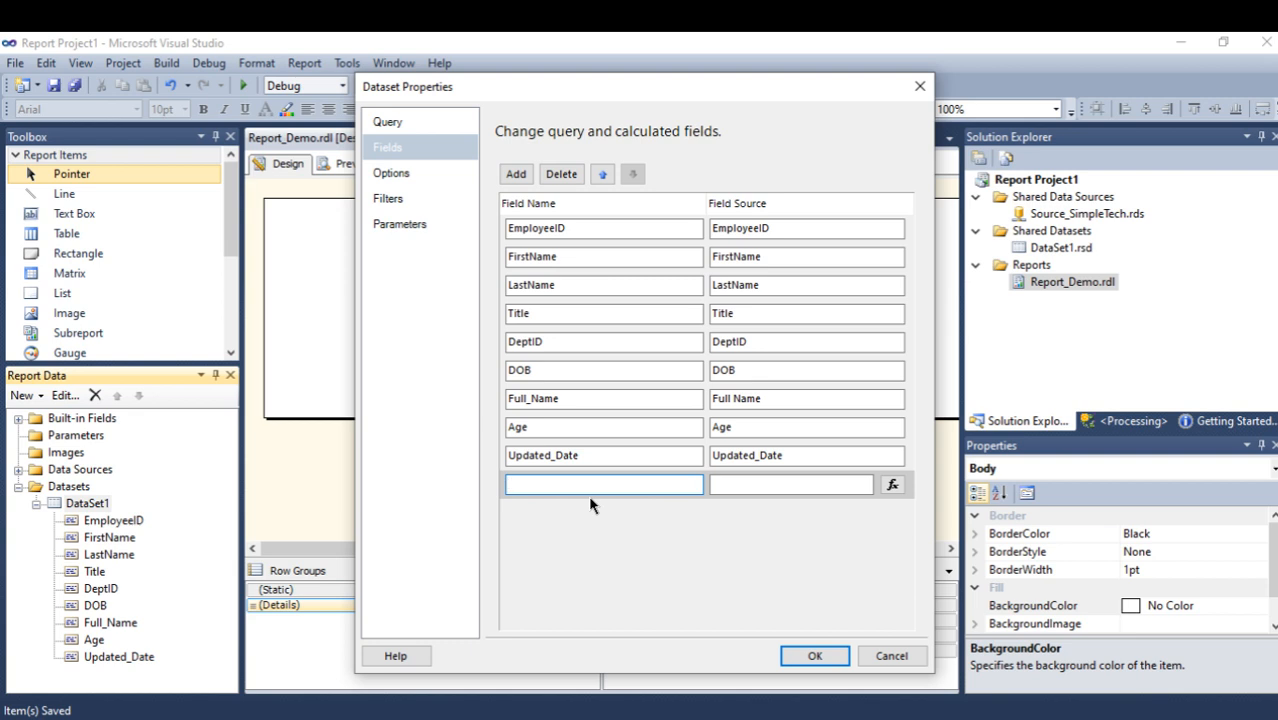
type("C")
key("BackSpace")
key("BackSpace")
key("BackSpace")
key("BackSpace")
key("BackSpace")
key("BackSpace")
key("BackSpace")
key("BackSpace")
key("BackSpace")
key("BackSpace")
Set New_Column's source expression to =Fields!DeptID.Value + Fields!Age.Value and save the dataset properties.
left_click(893, 486)
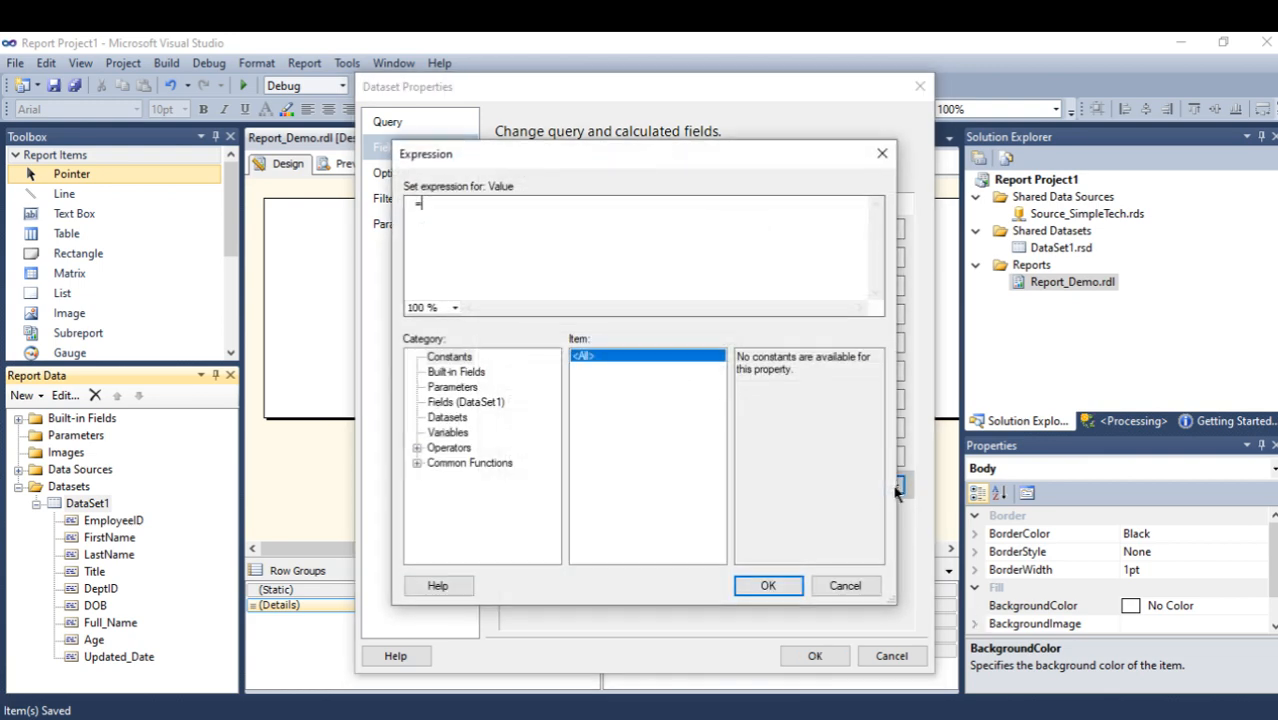
left_click(450, 404)
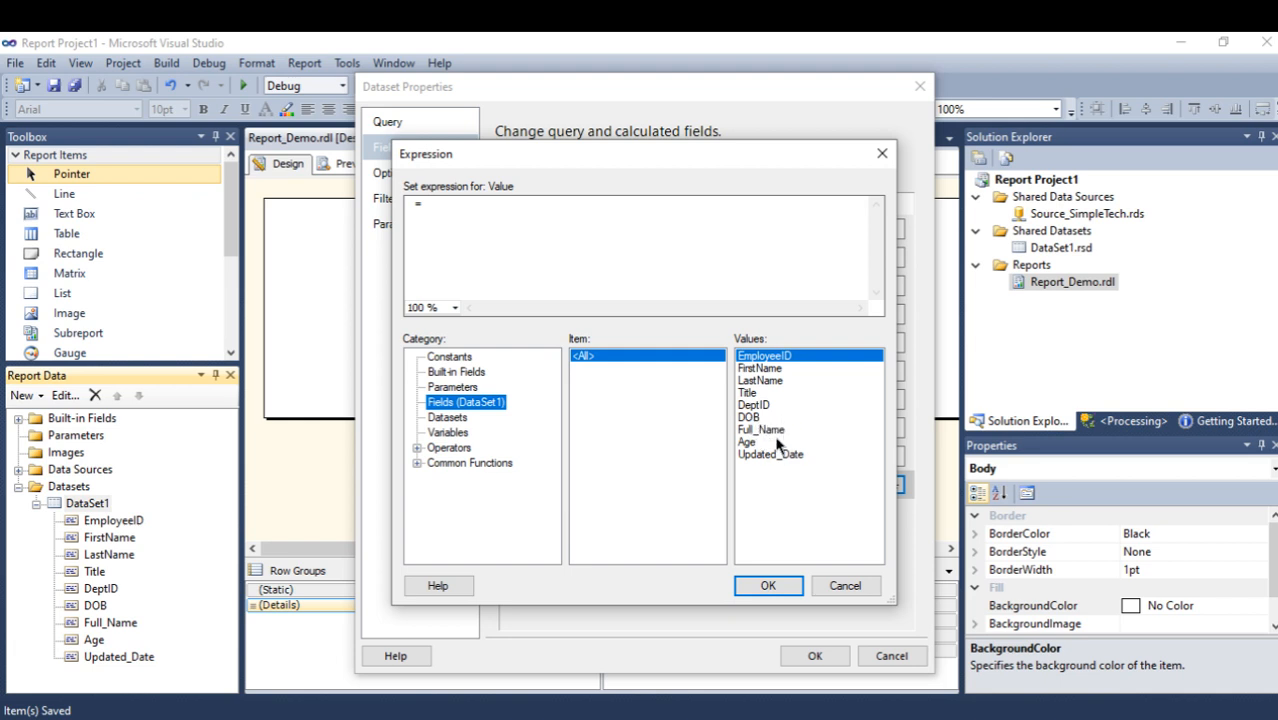
double_click(754, 405)
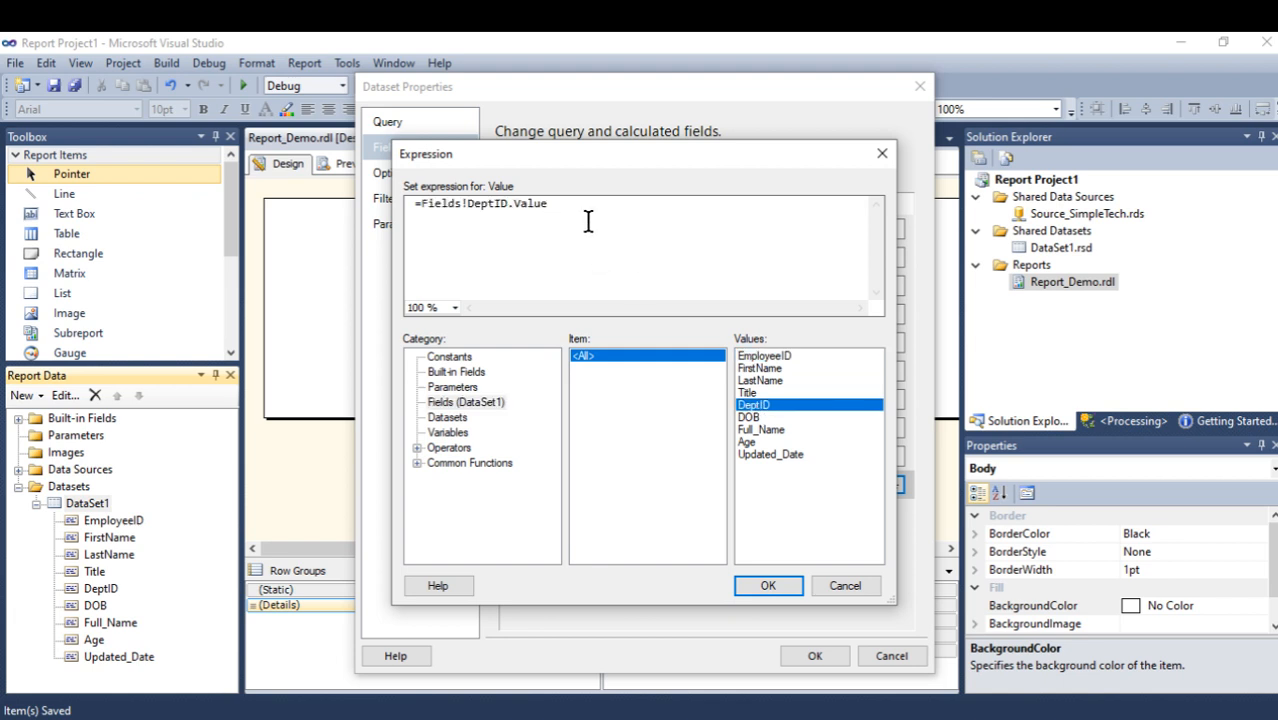
double_click(746, 441)
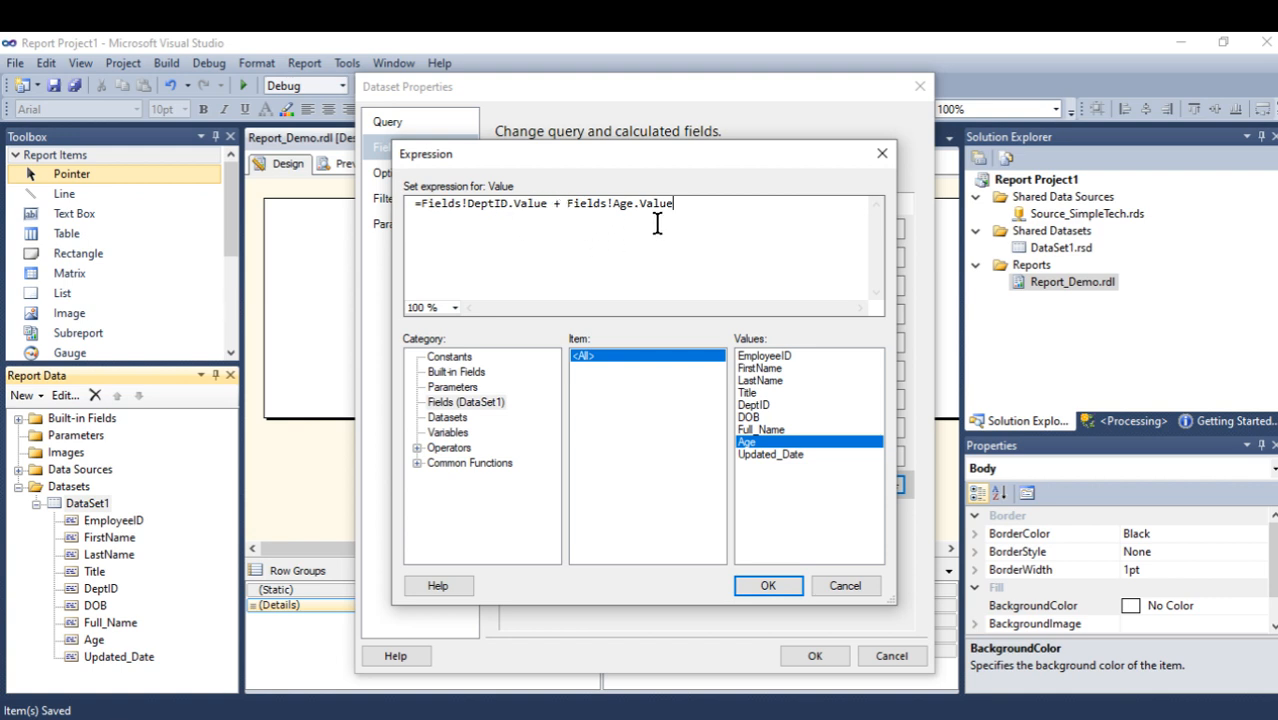
left_click(775, 588)
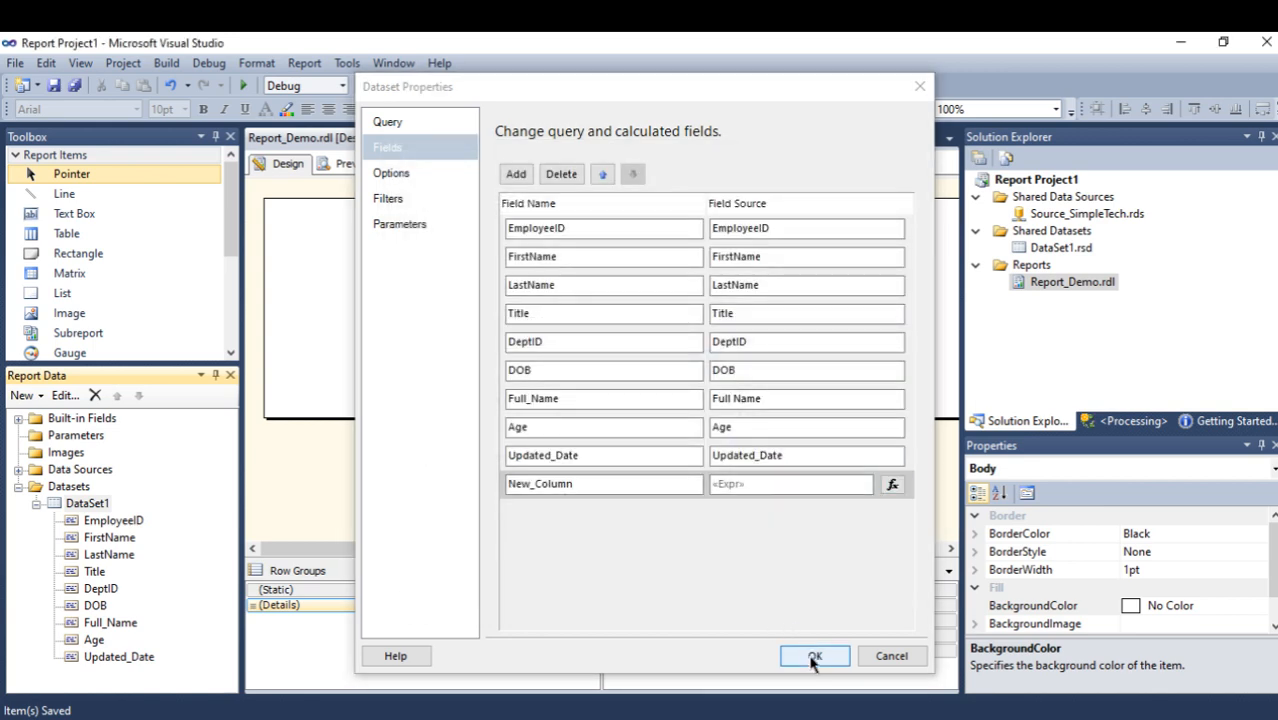
left_click(813, 656)
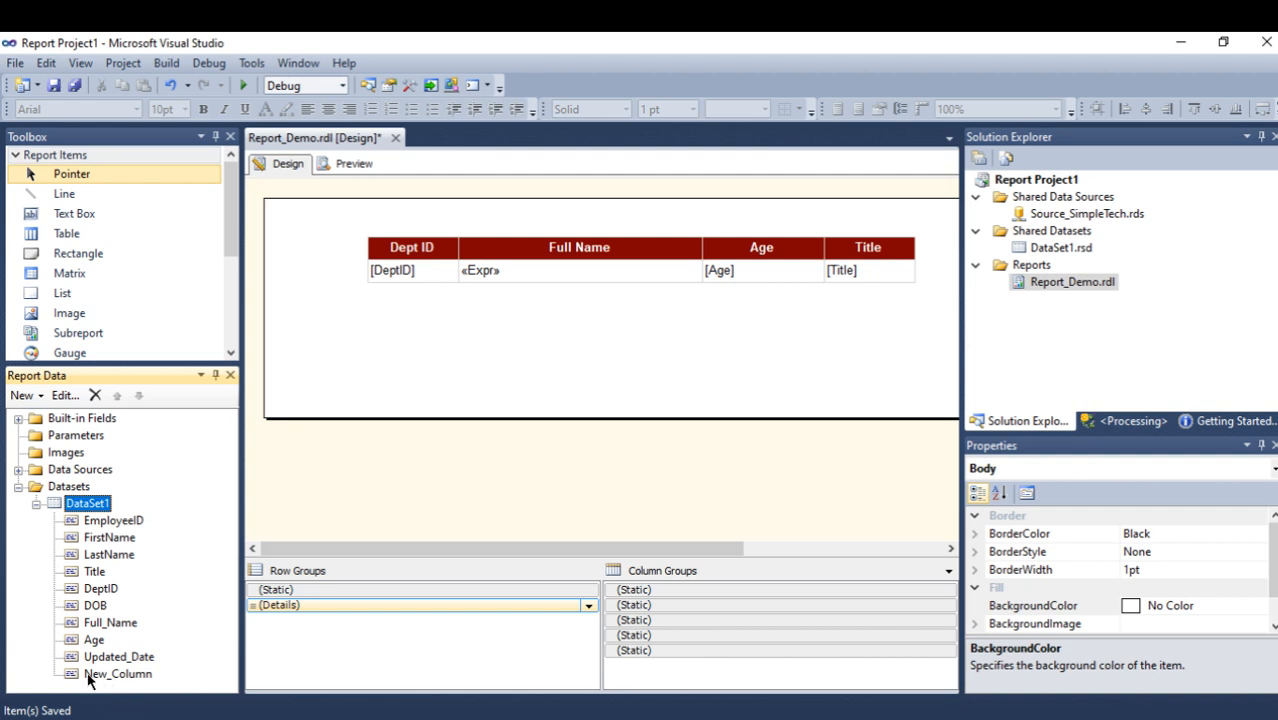
Insert the New_Column field as a table column after Title, then check it in the report preview and return to the design view.
left_click_drag(88, 680, 921, 278)
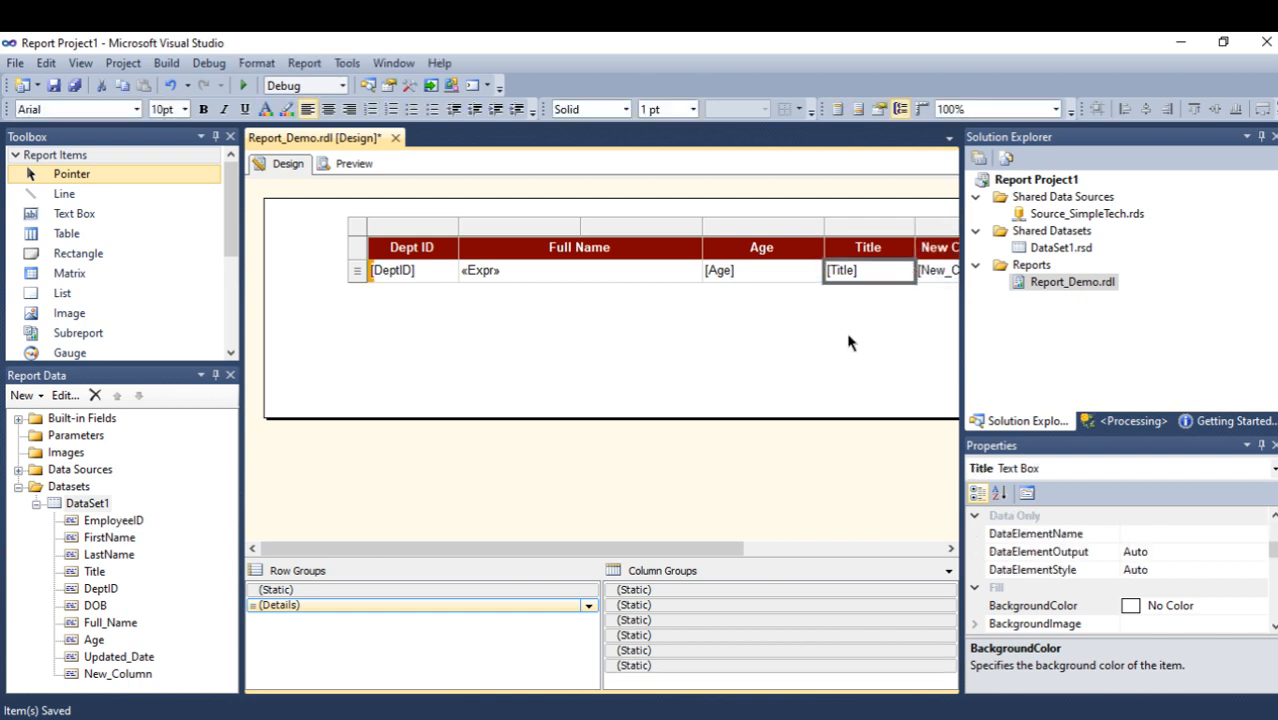
left_click(366, 164)
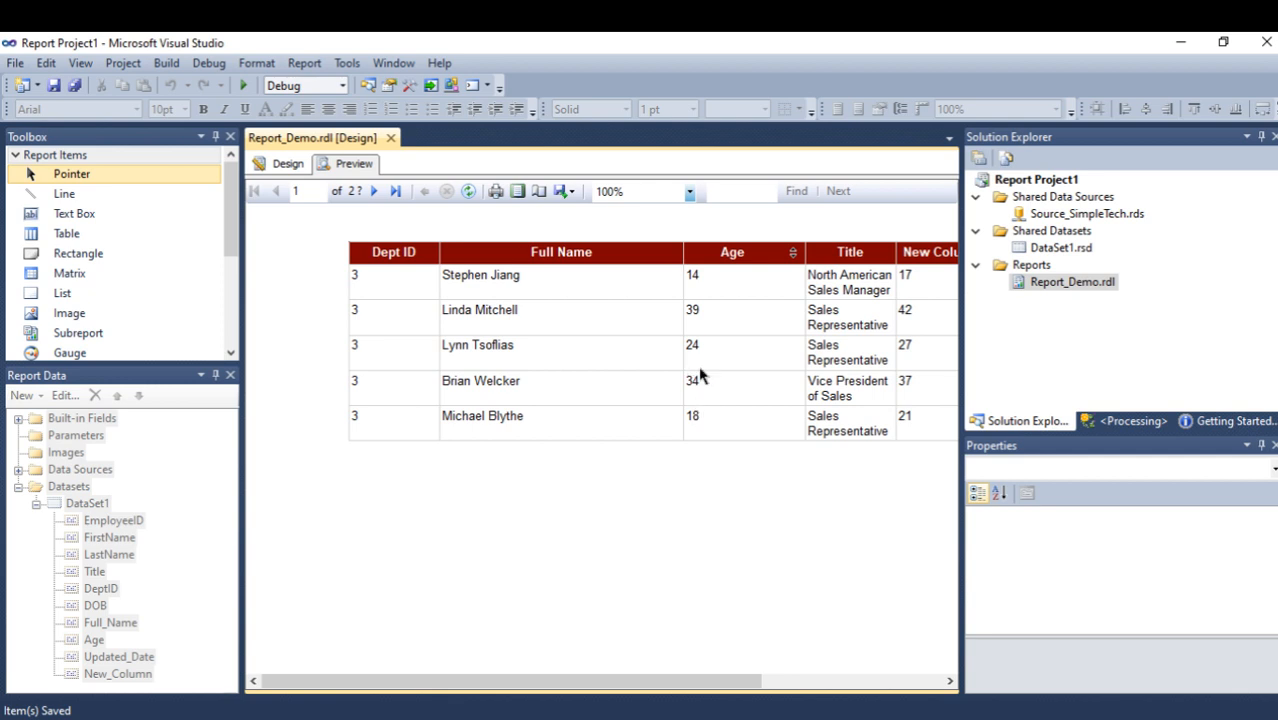
left_click(282, 165)
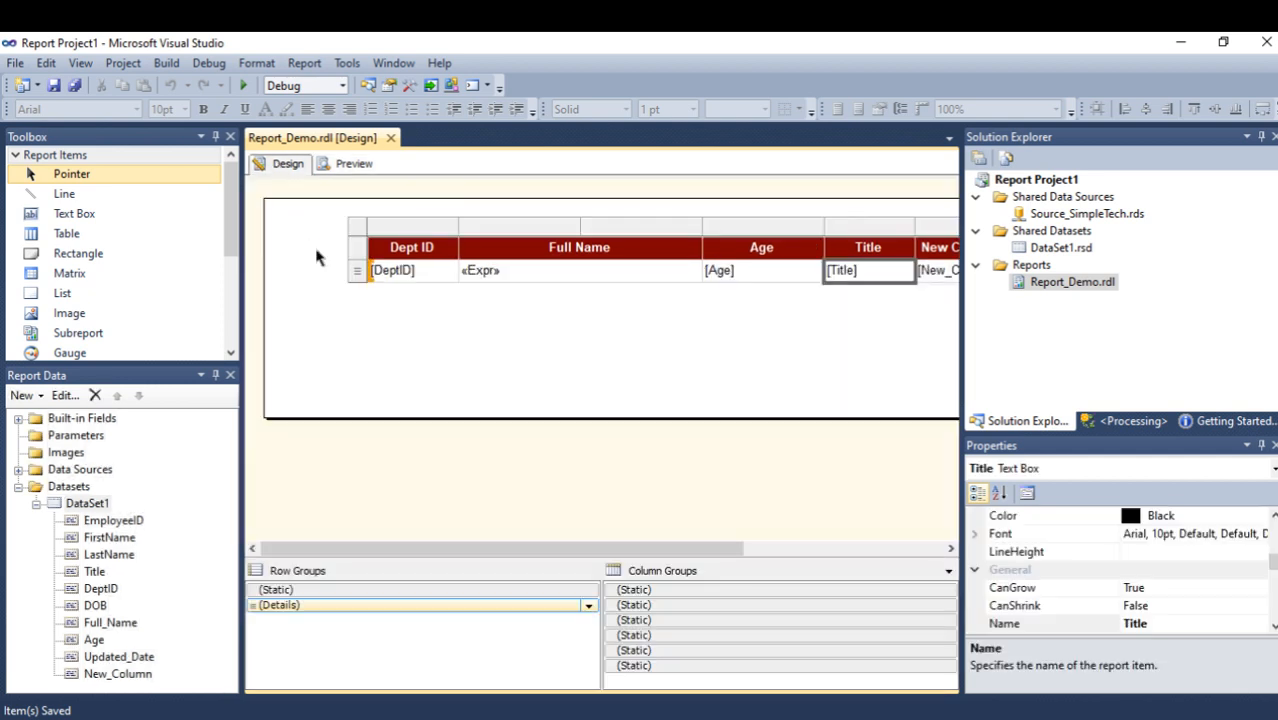